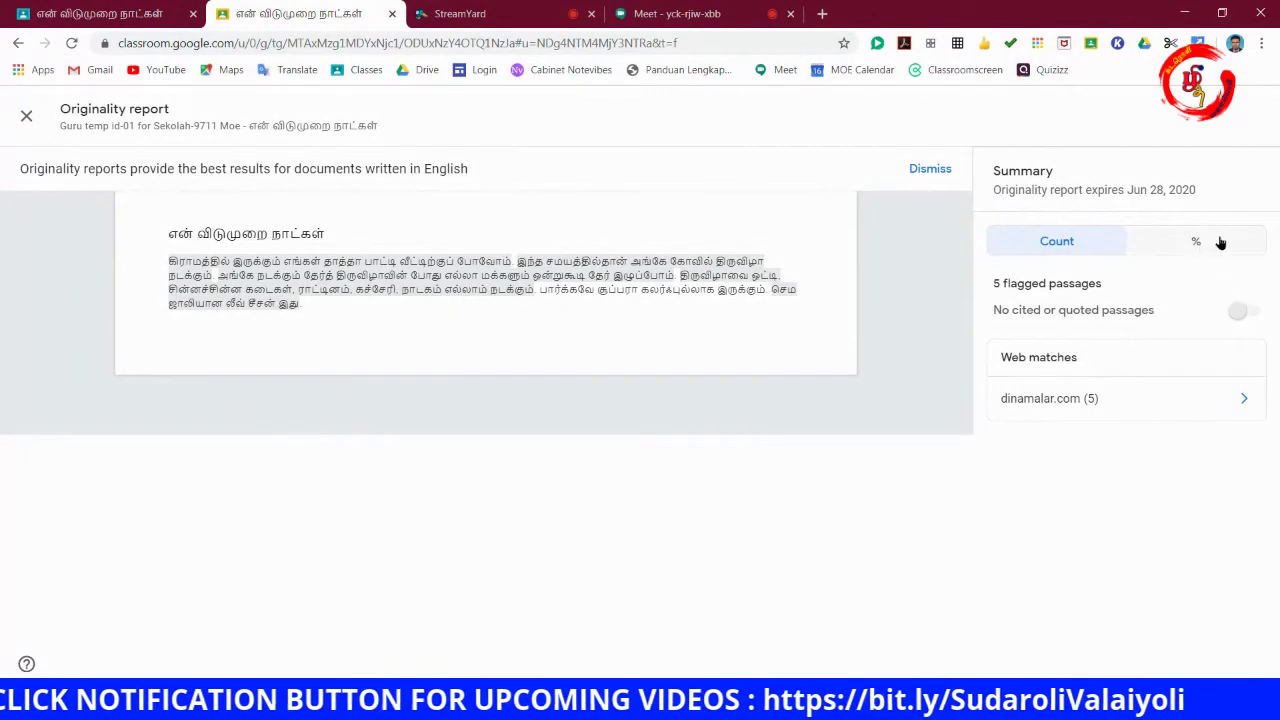
Show the originality report's flagged content as a percentage and close the report
click(1208, 245)
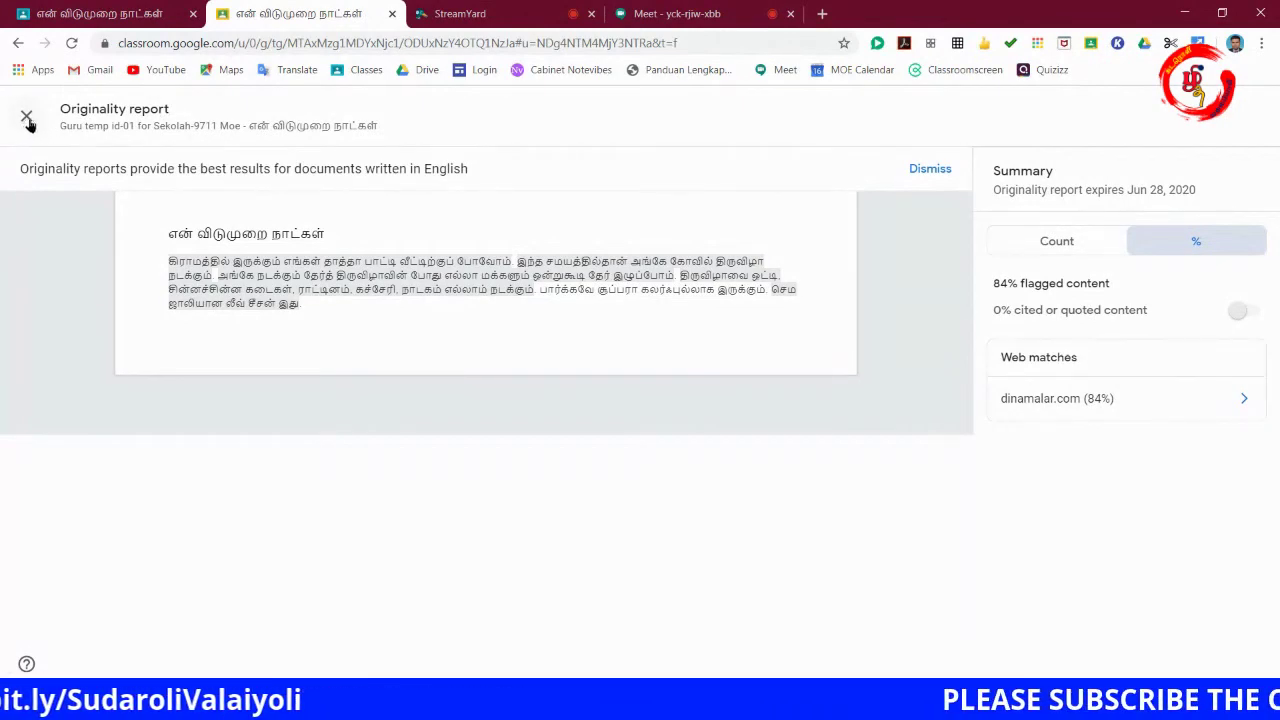
click(27, 118)
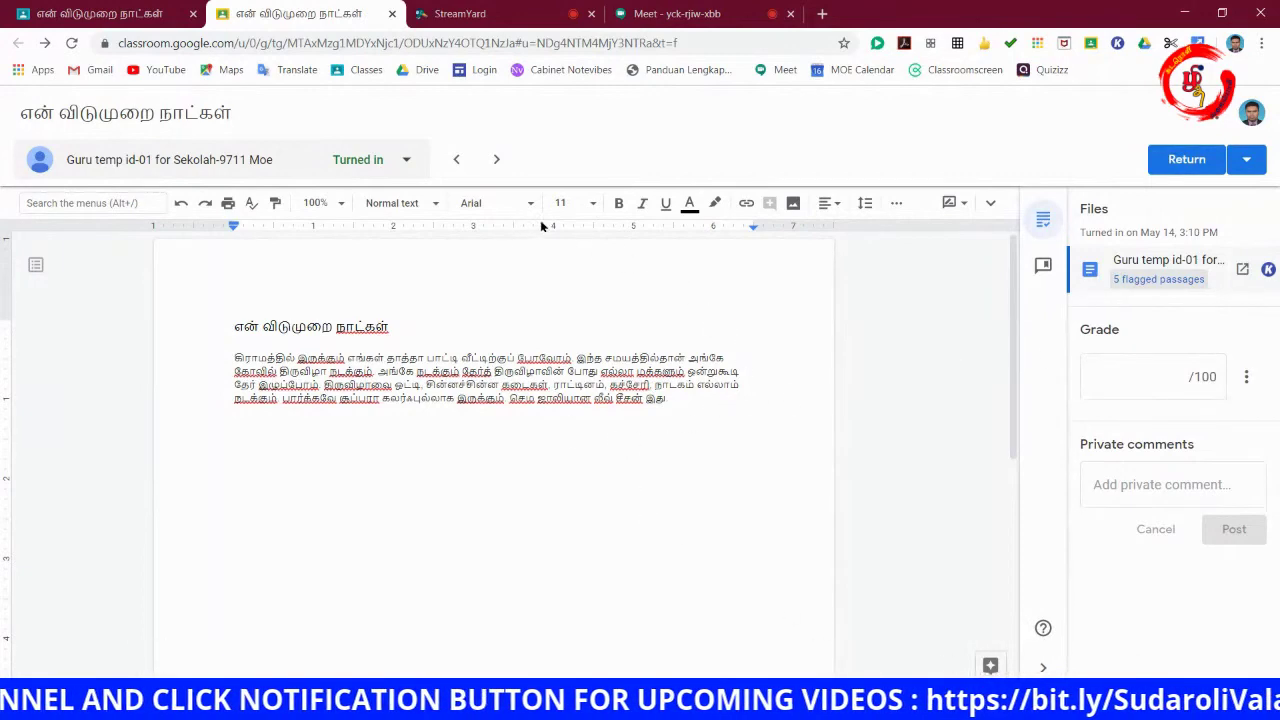
Enlarge the browser page to 150% to make the submitted essay easier to read
click(1262, 43)
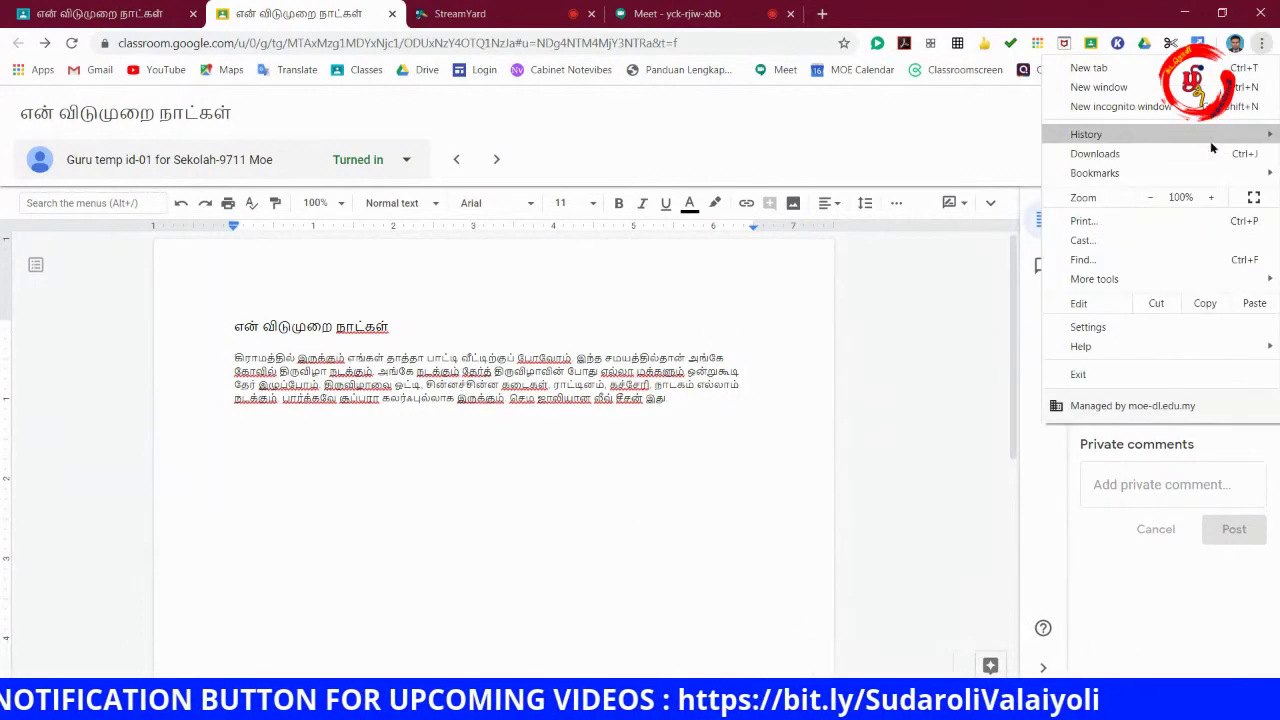
click(1220, 198)
click(1220, 198)
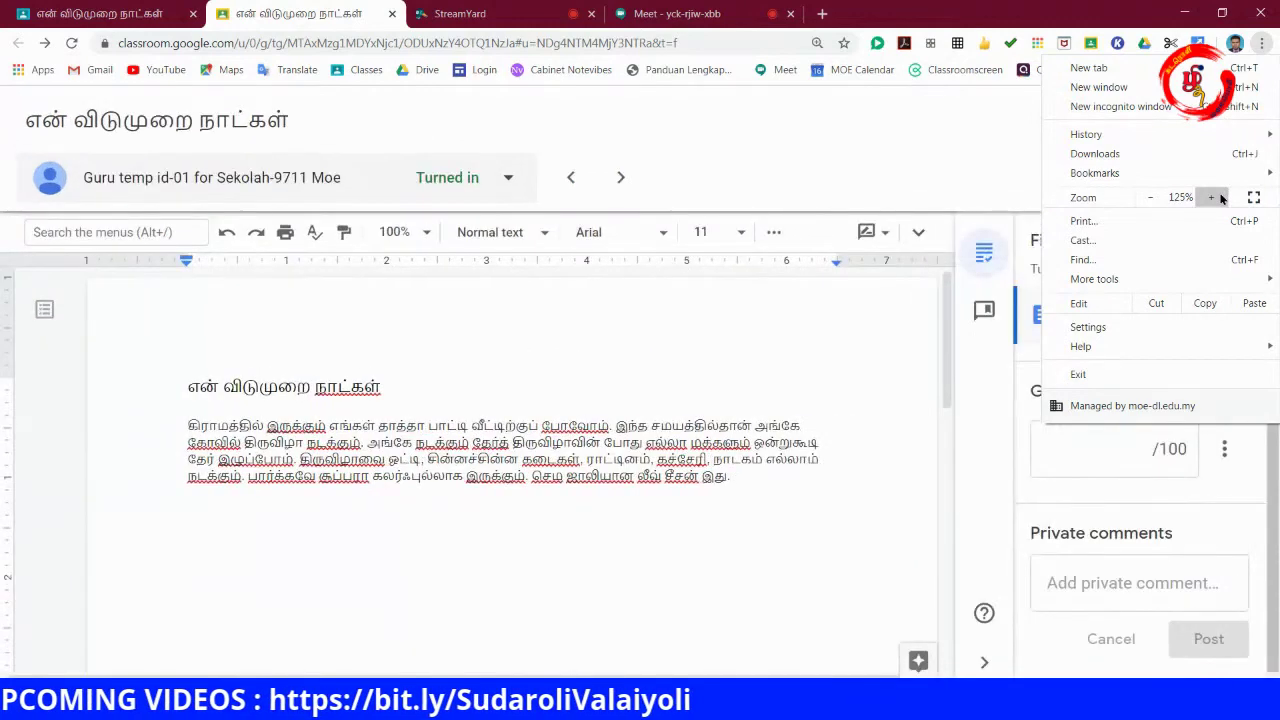
click(1220, 198)
click(697, 623)
scroll(460, 480, right, 3)
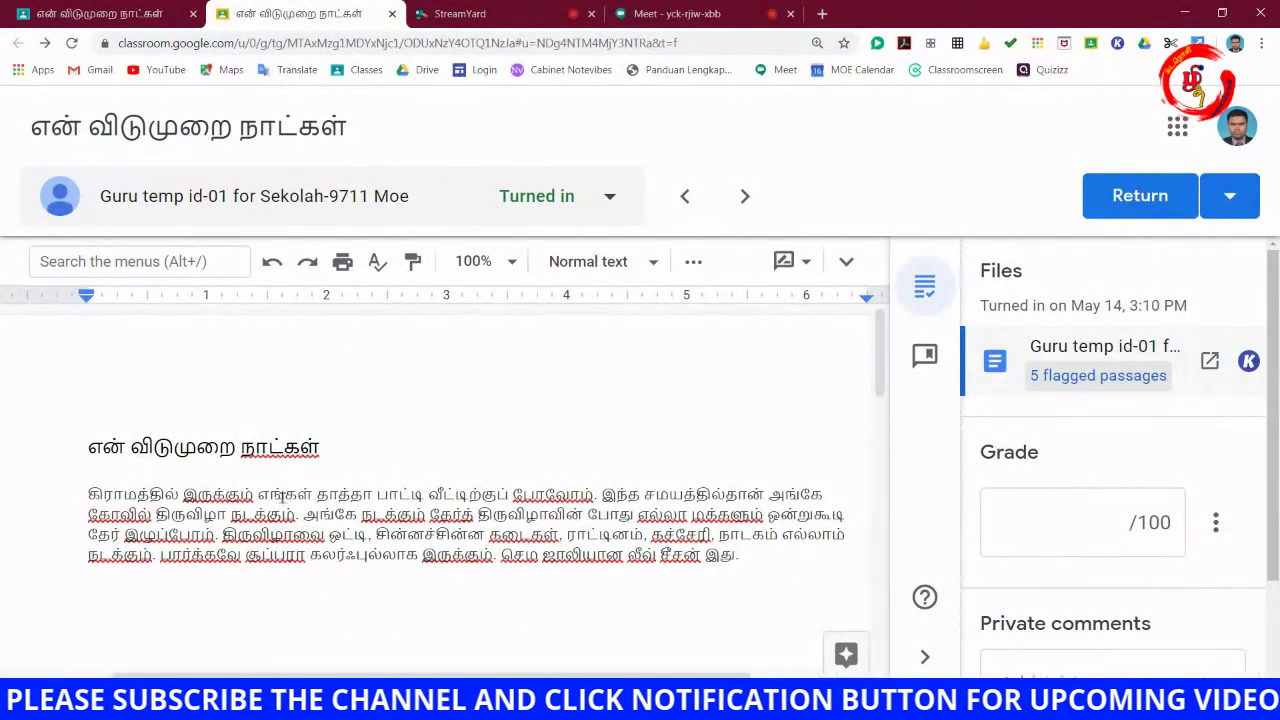
scroll(115, 489, down, 1)
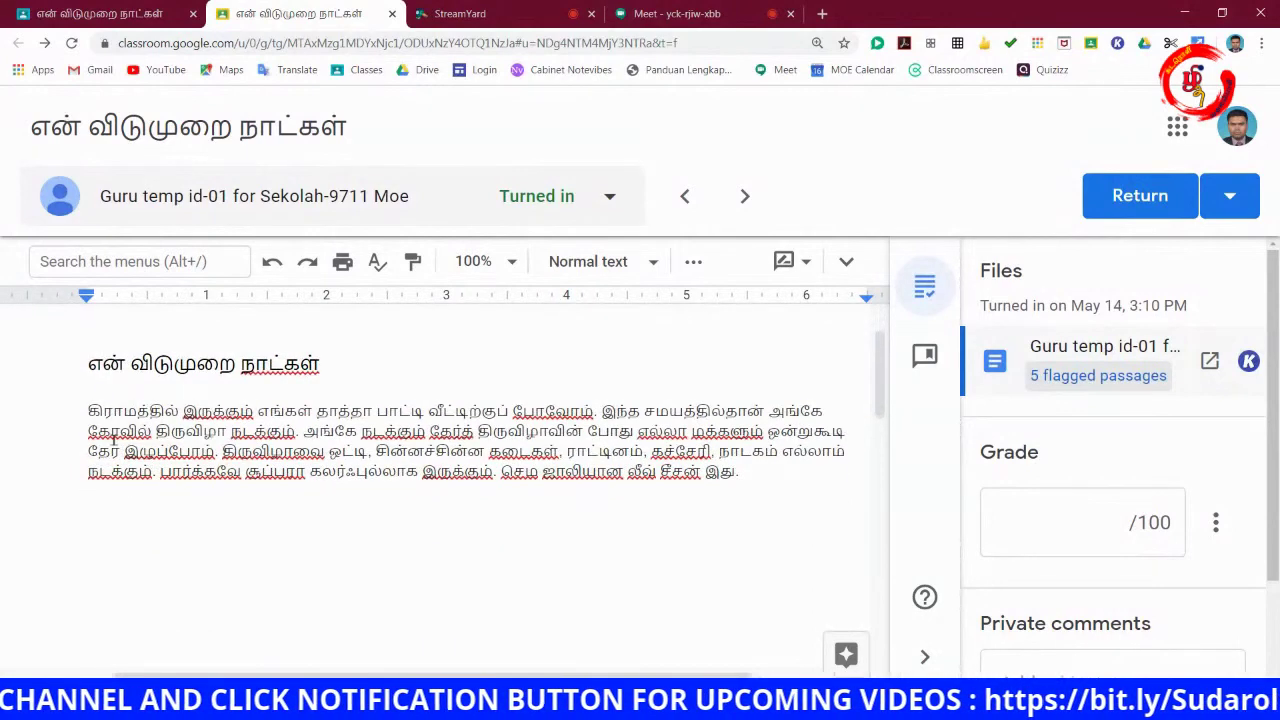
drag(88, 410, 598, 410)
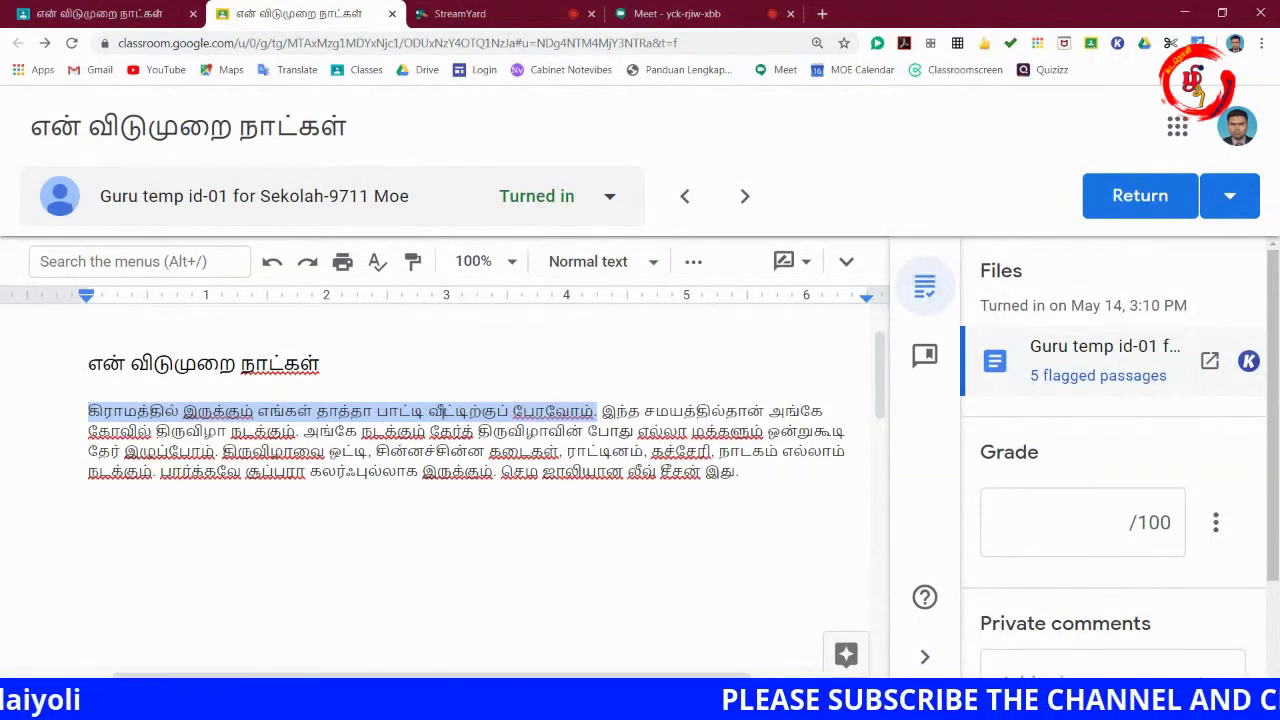
click(476, 380)
drag(88, 410, 594, 413)
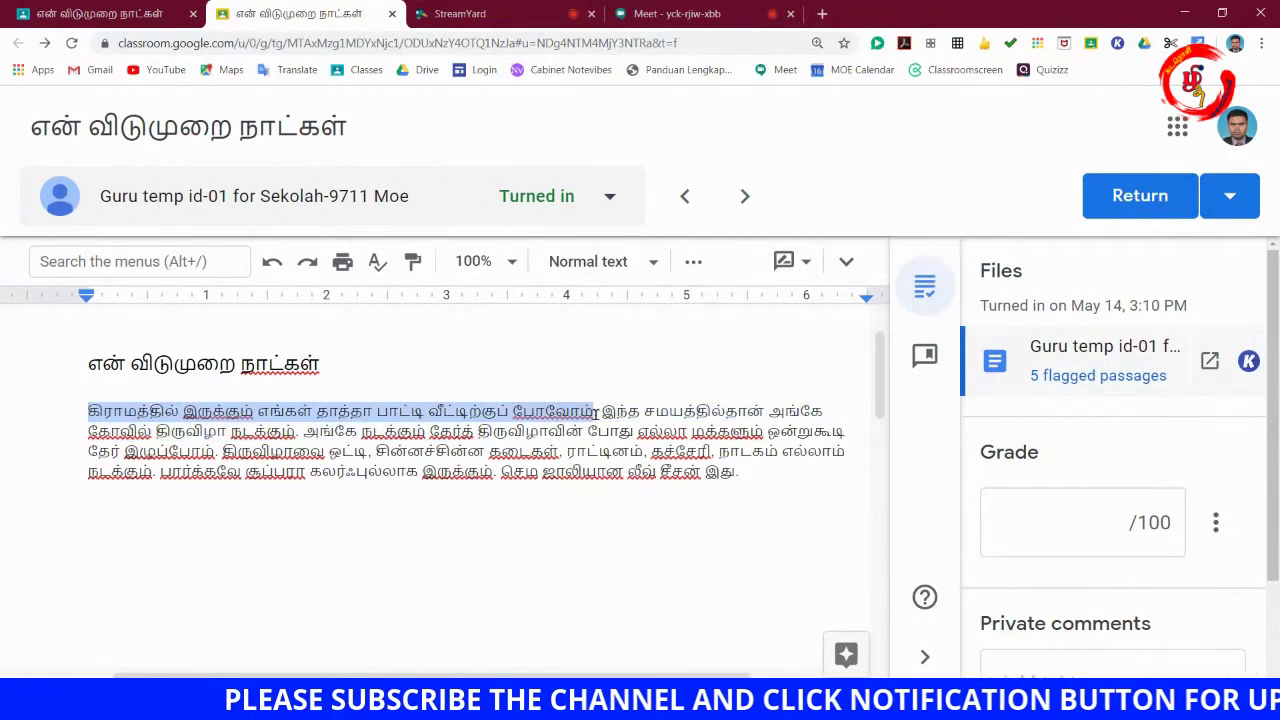
right_click(548, 412)
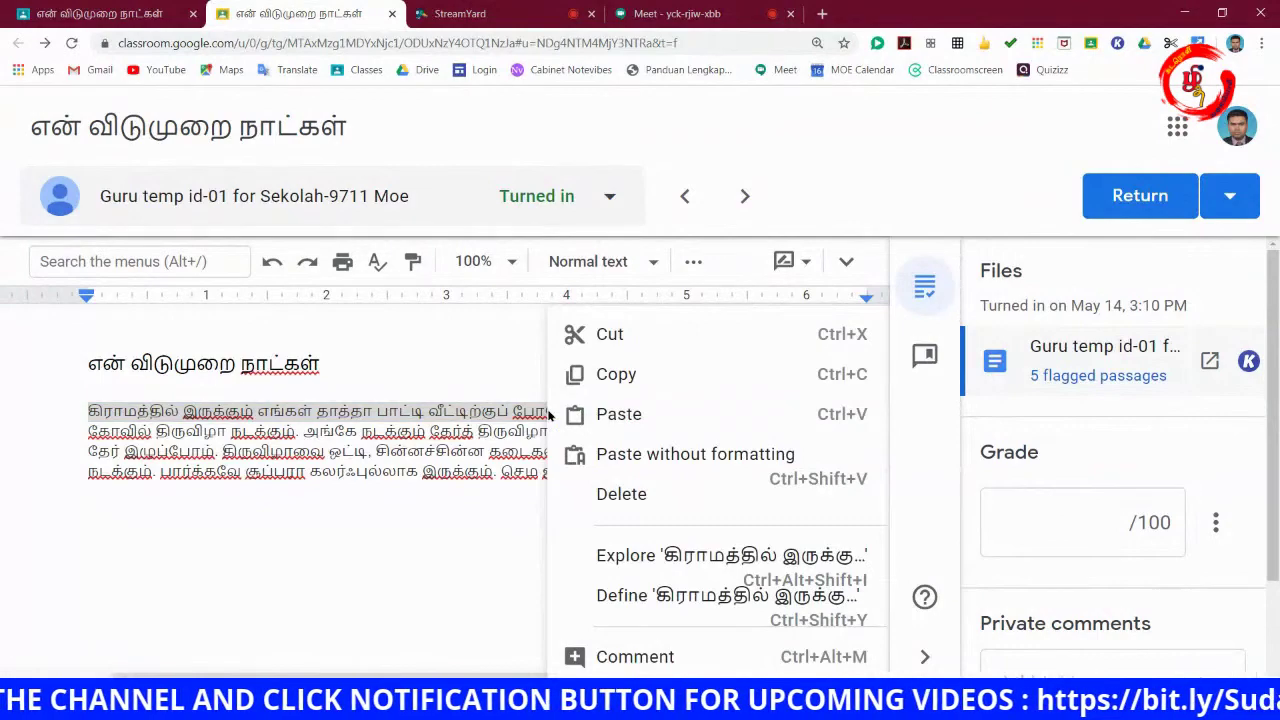
scroll(605, 505, down, 1)
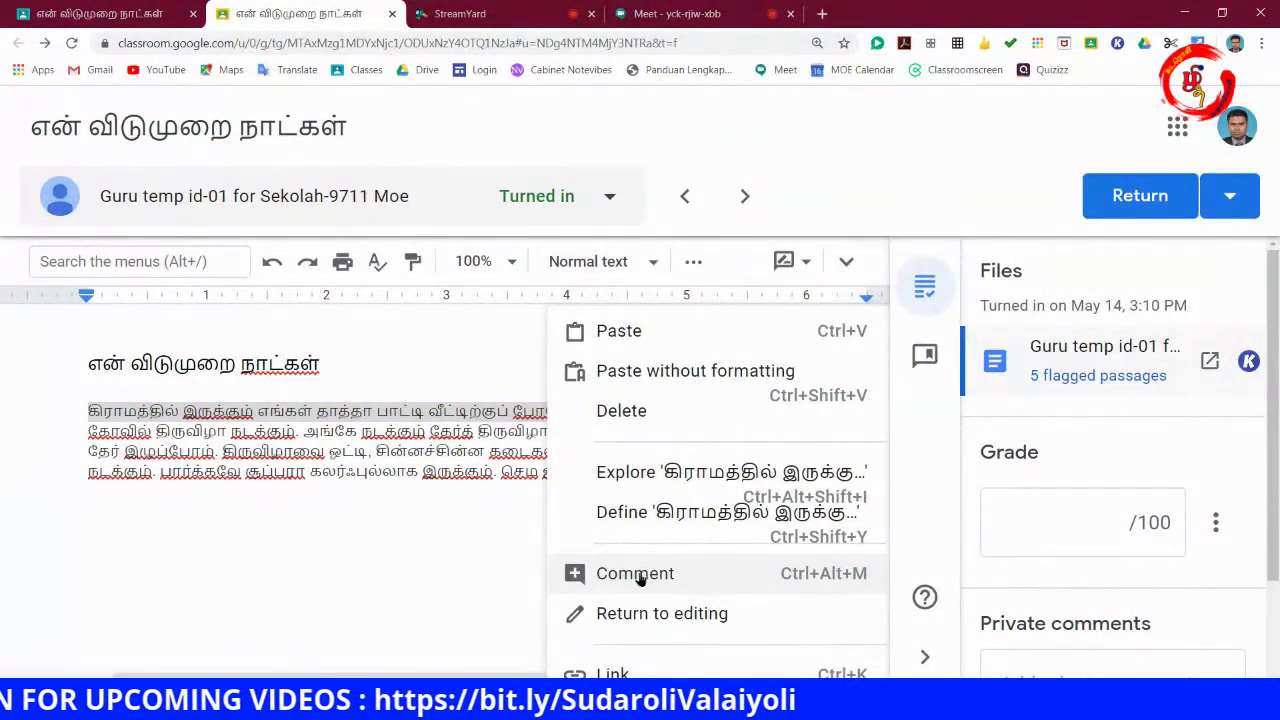
Reduce the browser page zoom by two levels and dismiss the open text options
click(1262, 43)
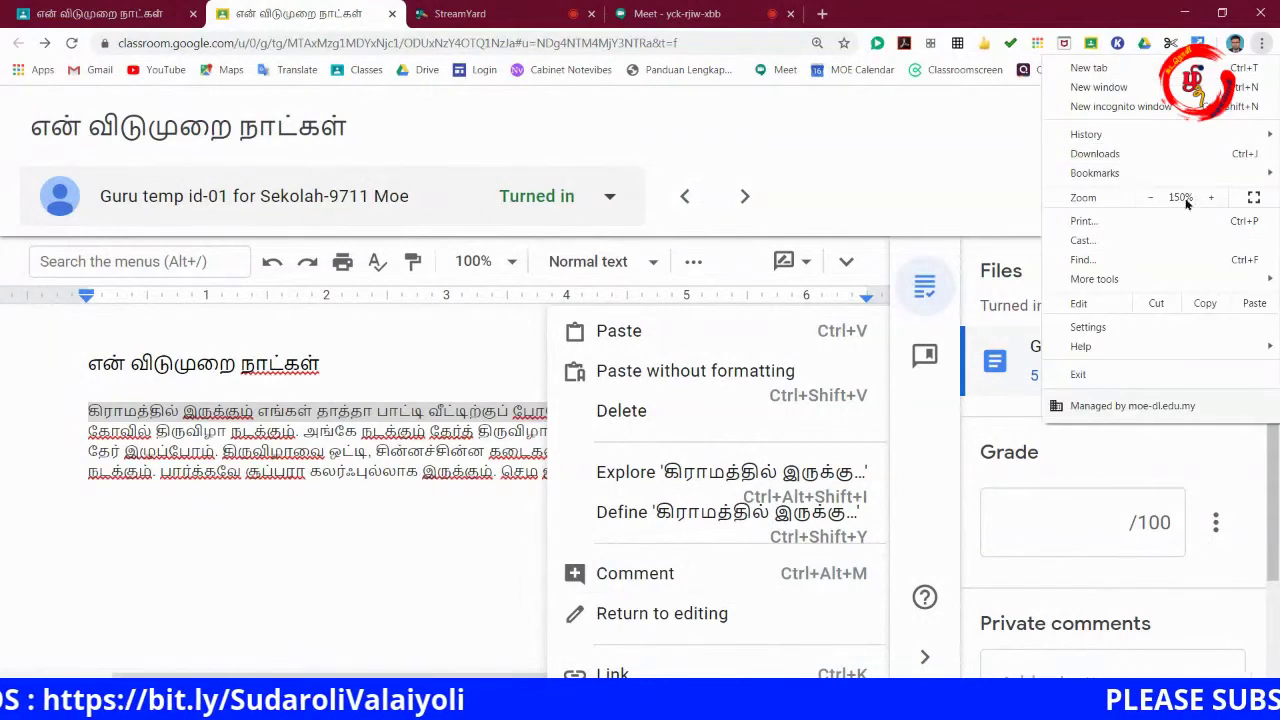
click(1151, 198)
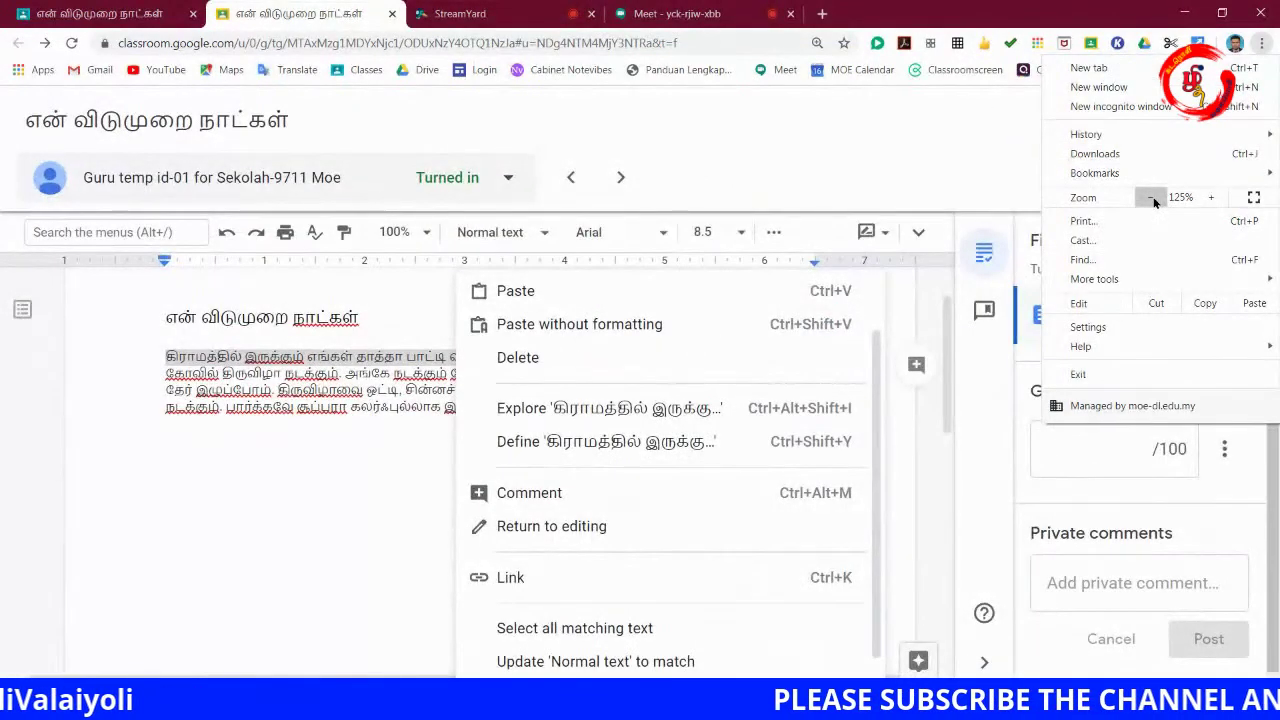
click(1151, 198)
key(Escape)
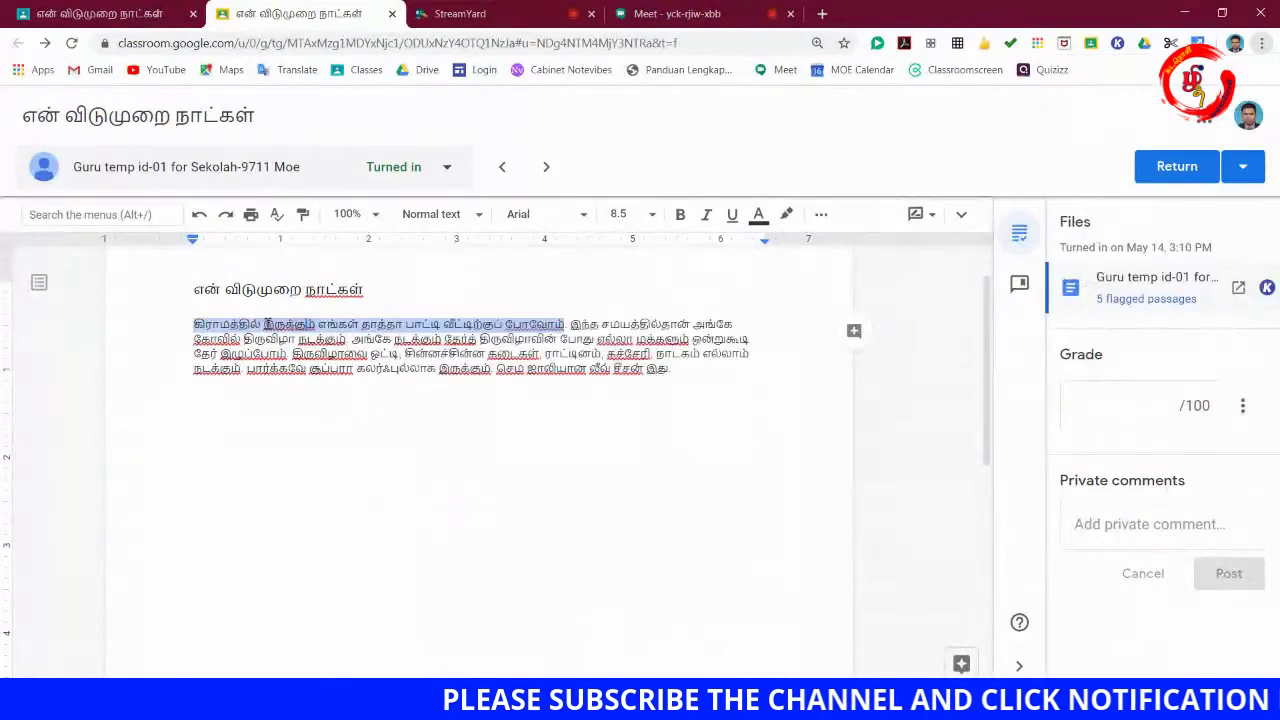
Start a comment on the first sentence of the essay's paragraph
click(306, 324)
drag(190, 322, 568, 324)
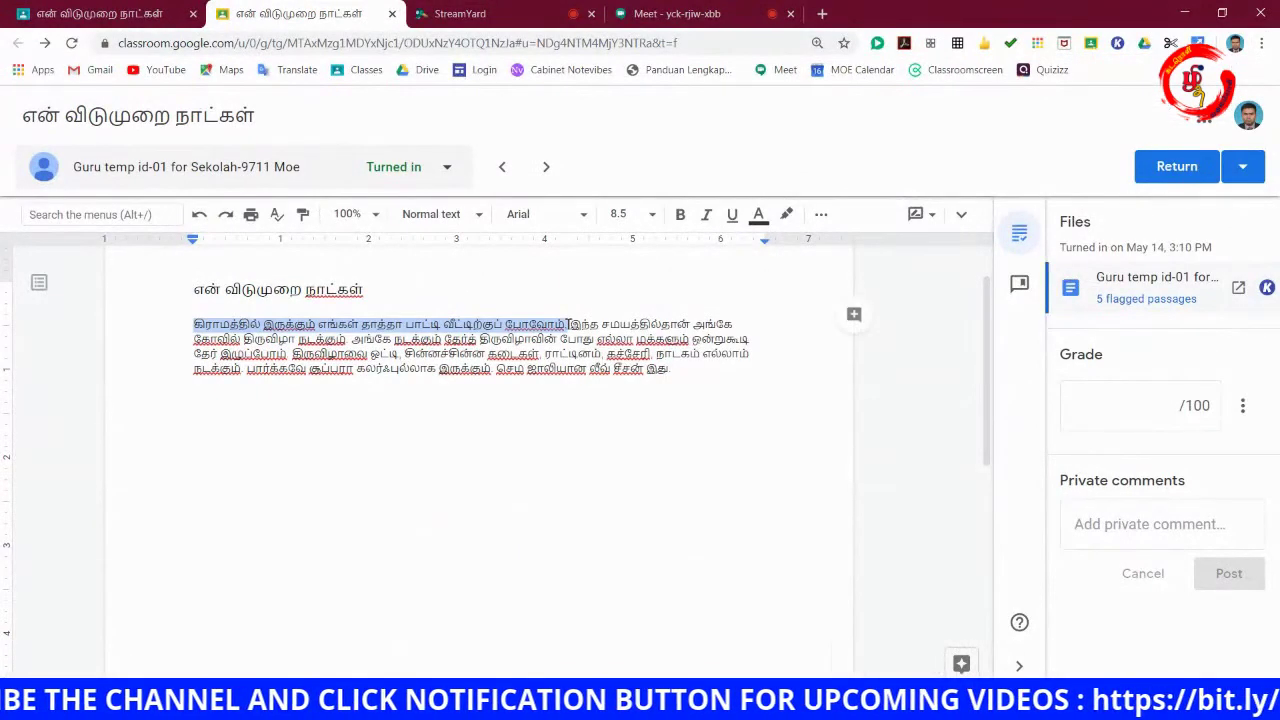
right_click(524, 325)
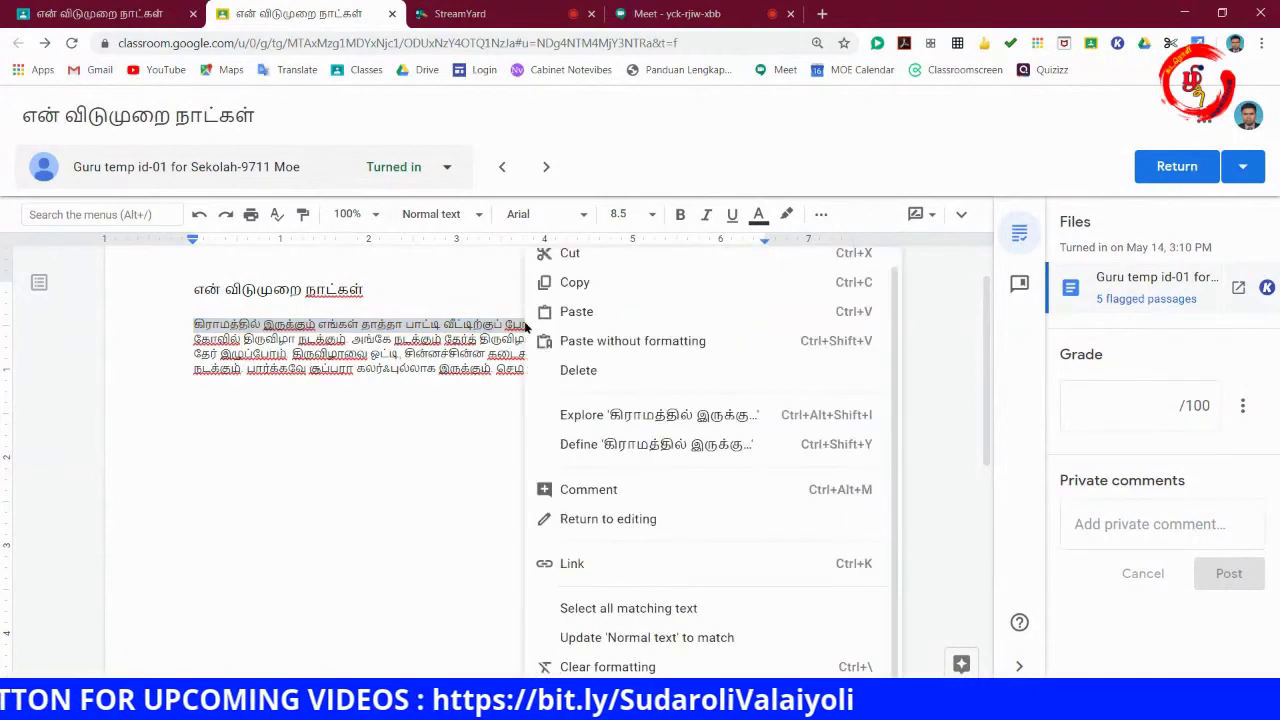
click(638, 492)
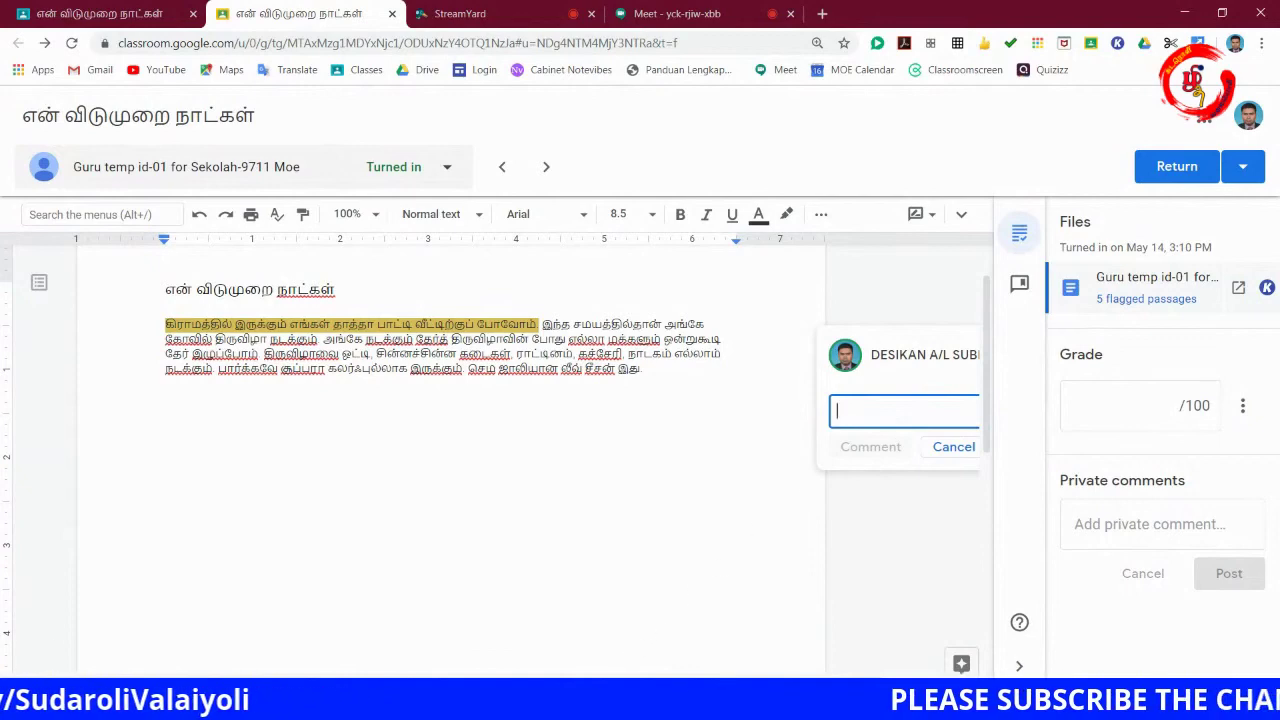
Switch to the info document in Word and copy the line "தவறான வக்கிய அமைப்பு"
key(alt+Tab)
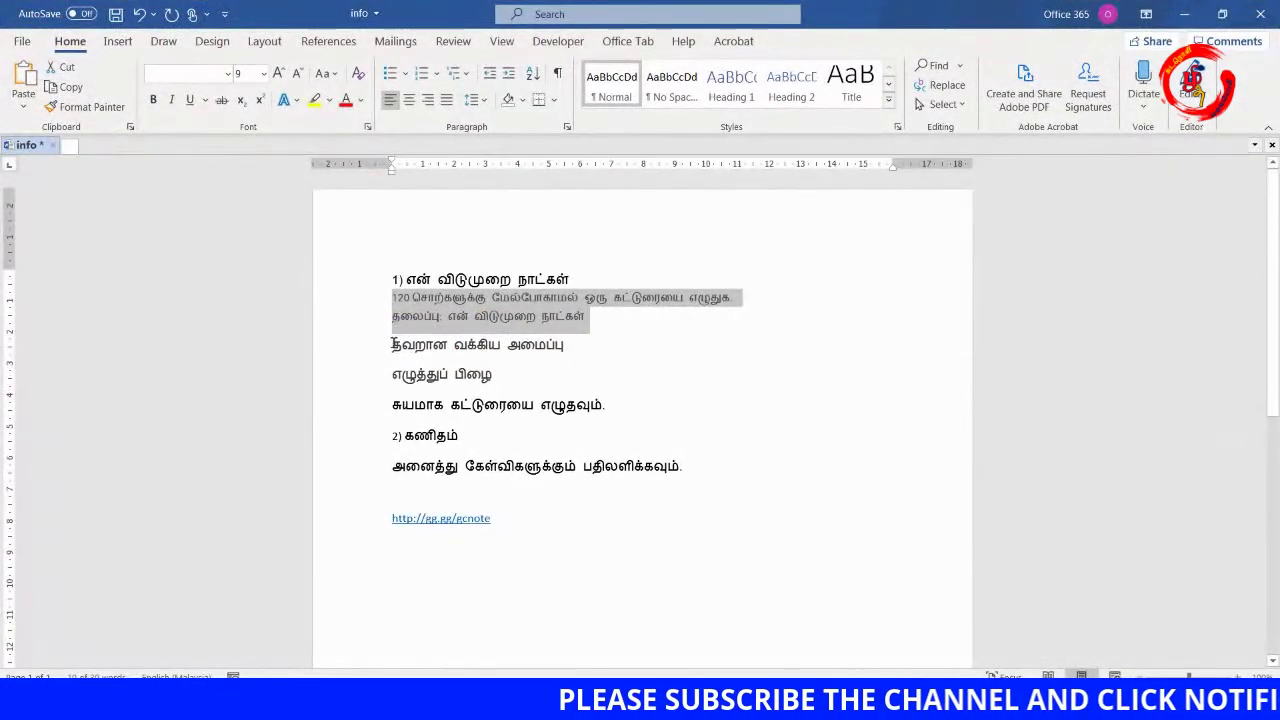
drag(393, 344, 570, 344)
right_click(560, 344)
click(590, 381)
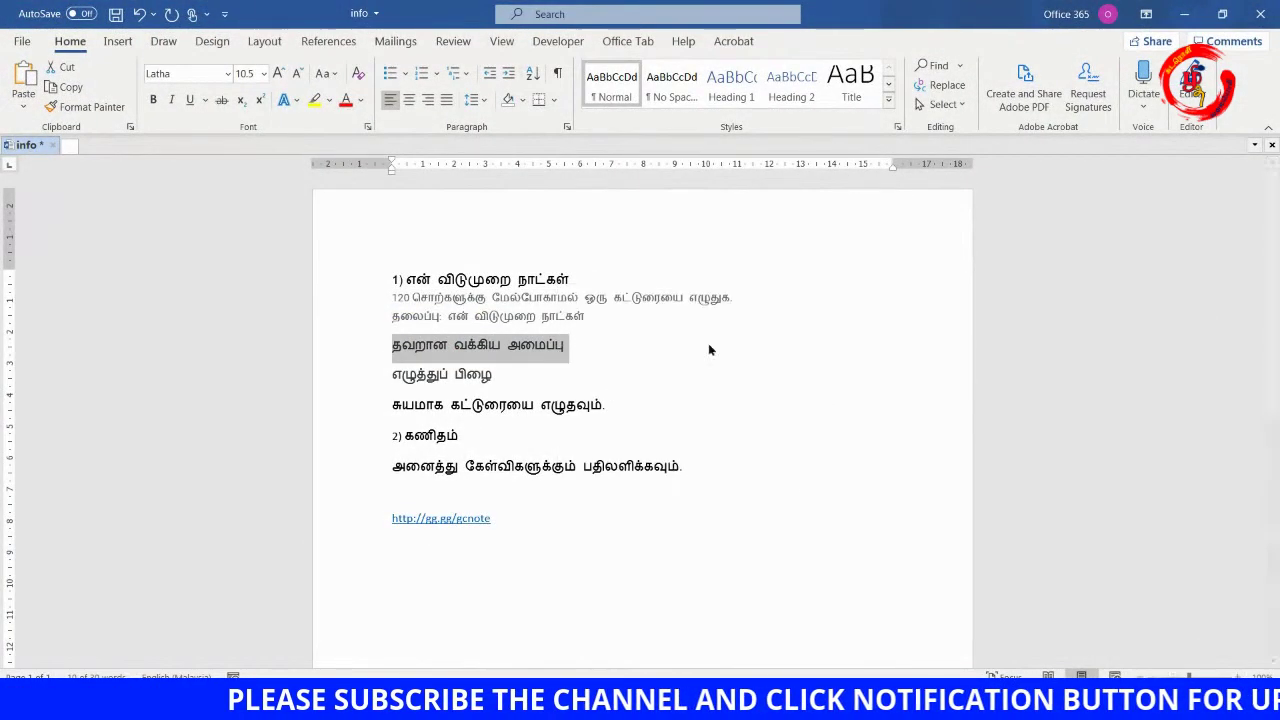
Switch back to Google Classroom and post the copied text "தவறான வக்கிய அமைப்பு" as the first sentence's comment
key(alt+Tab)
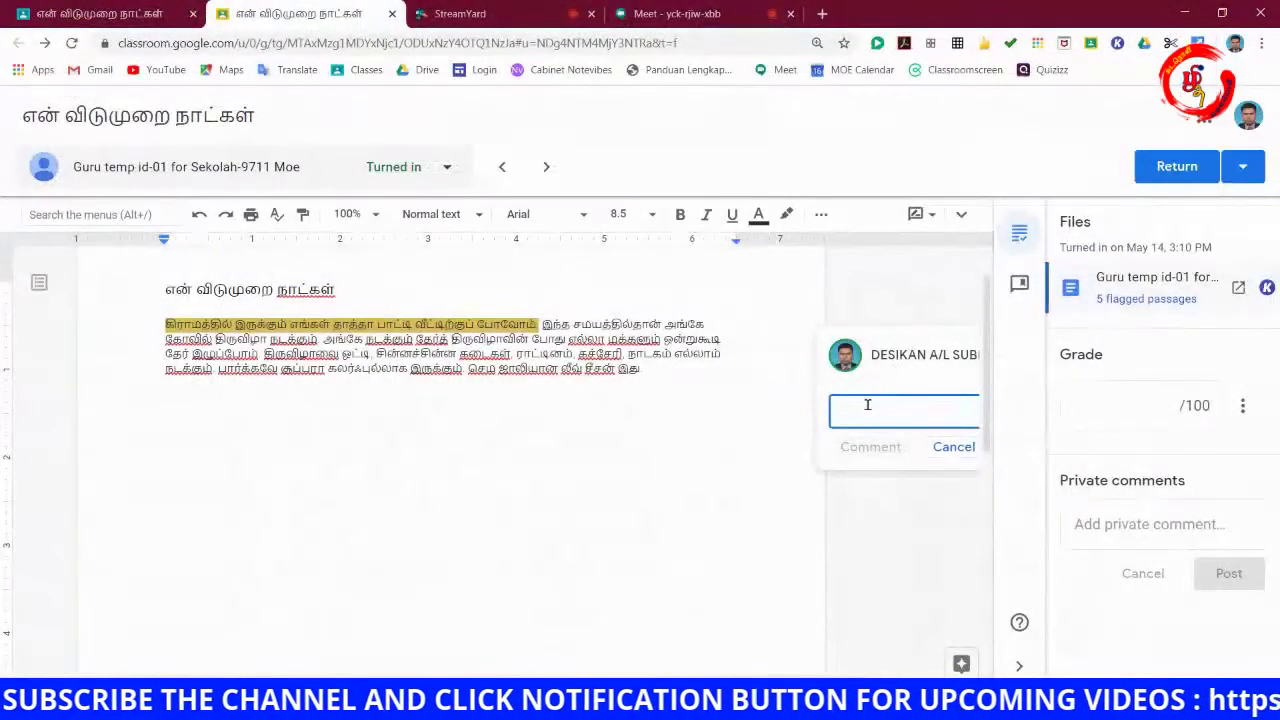
right_click(867, 404)
click(926, 528)
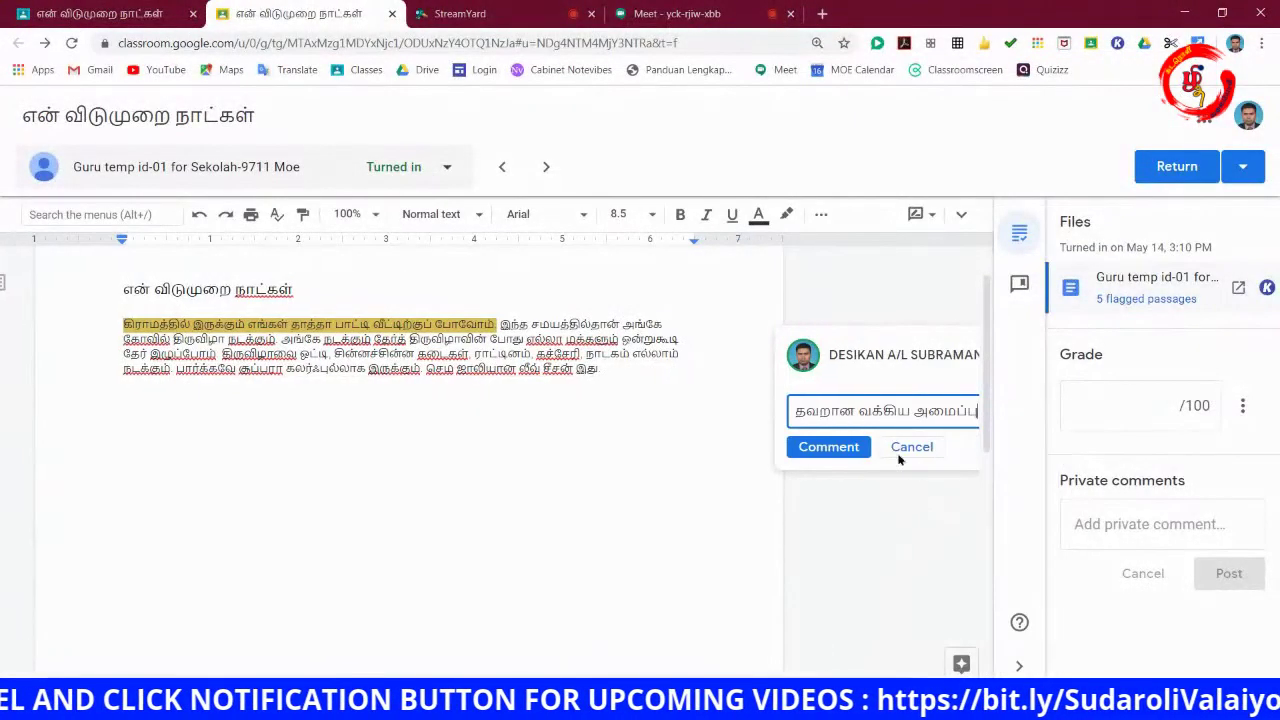
click(829, 448)
click(646, 421)
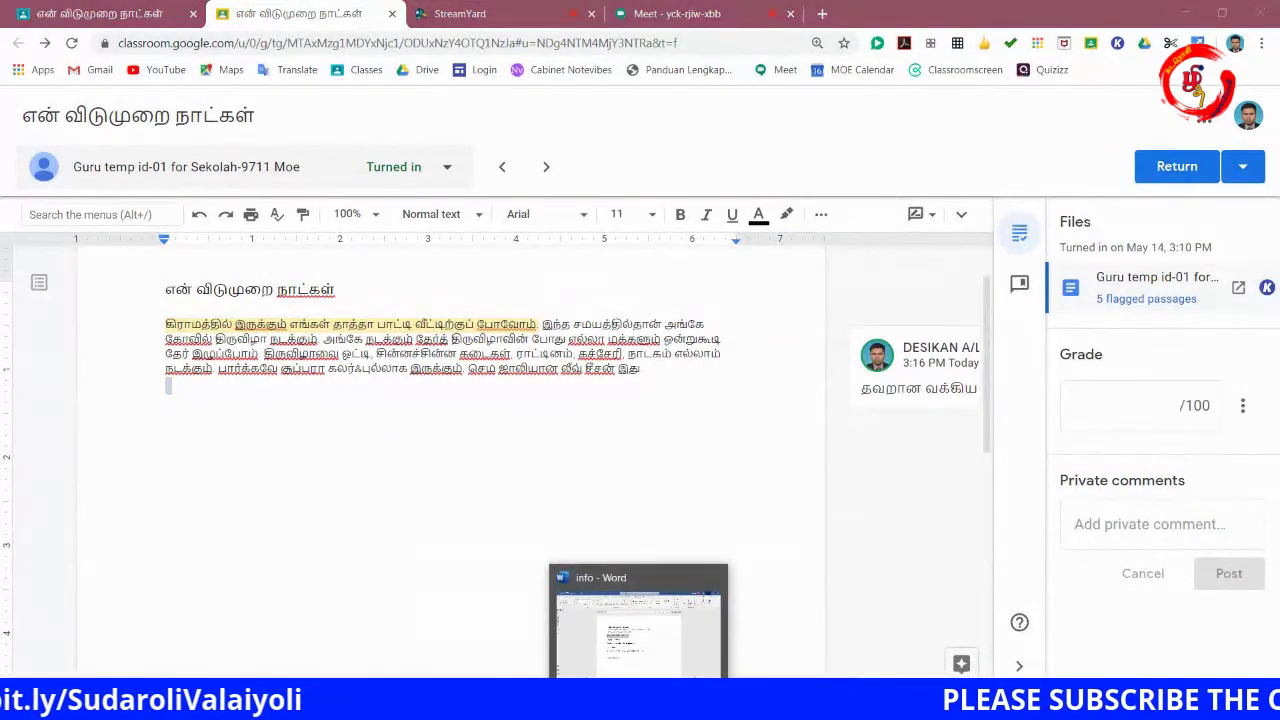
Switch to the info document in Word and copy the line "எழுத்துப் பிழை"
click(640, 605)
drag(398, 376, 474, 381)
right_click(474, 381)
click(520, 409)
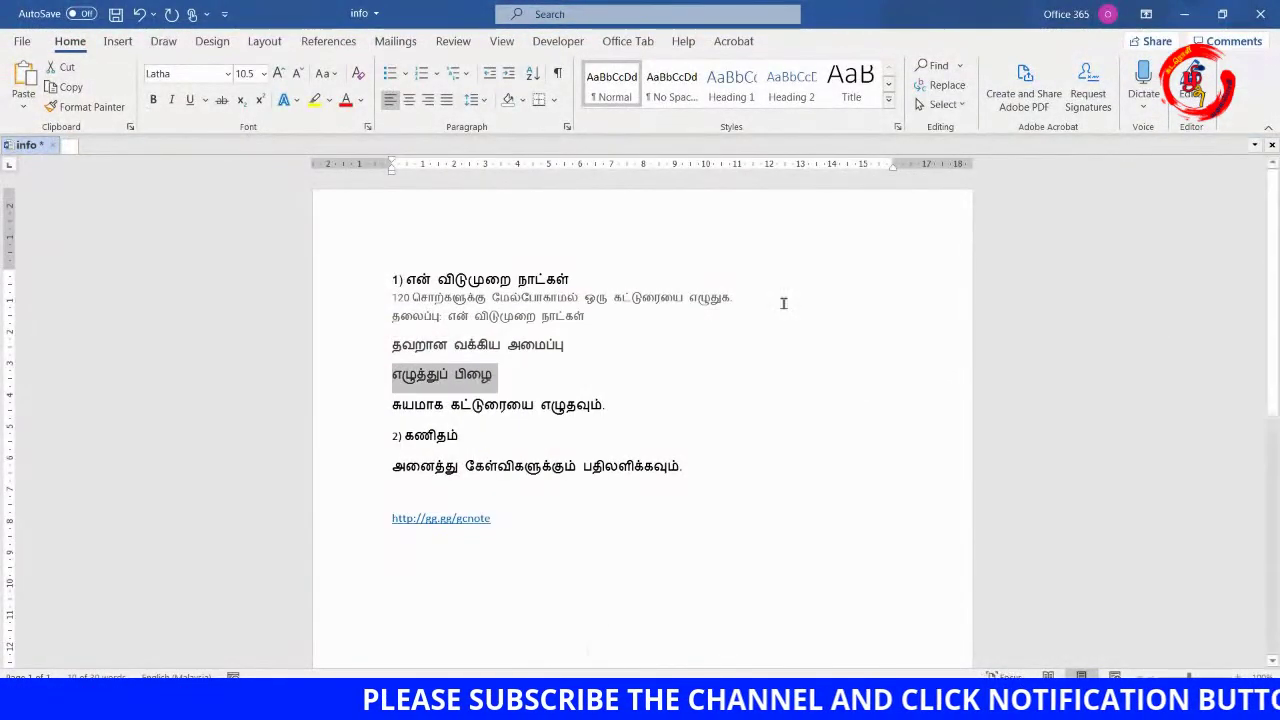
Return to Google Classroom and post the copied text "எழுத்துப் பிழை" as a comment on the word "கலர்ஃபுல்லாக" in the essay
click(1184, 14)
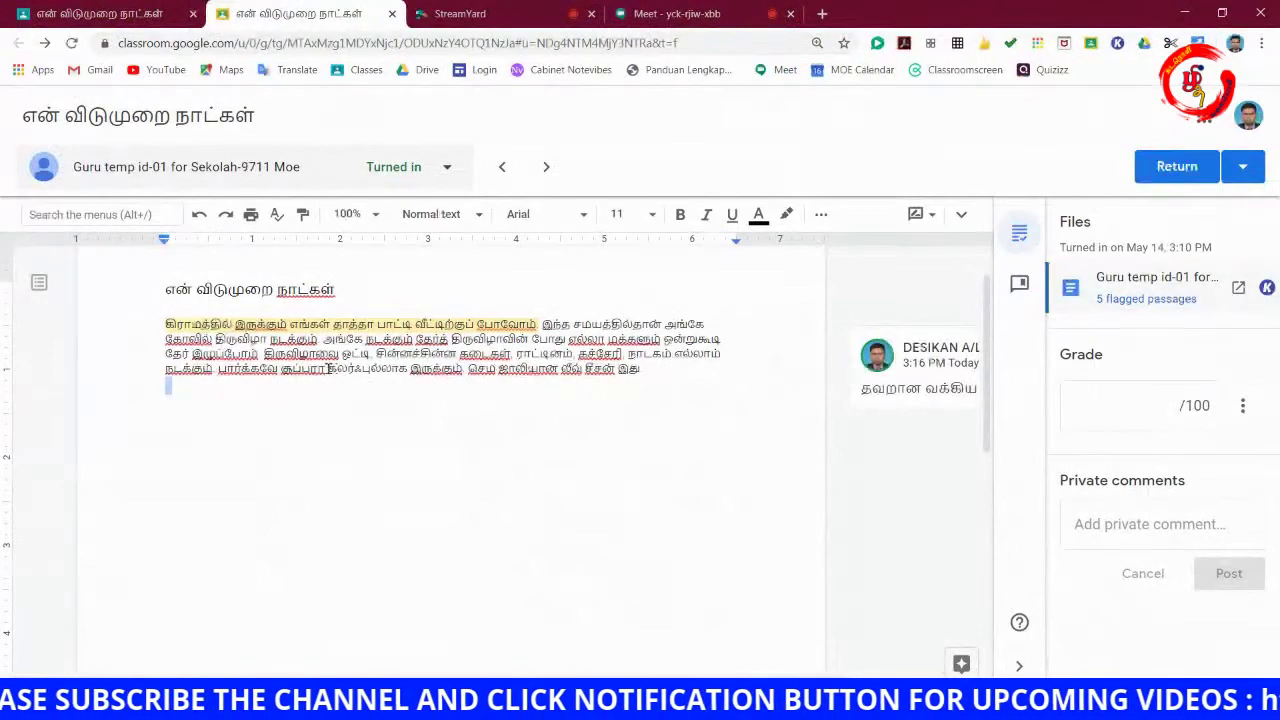
drag(328, 369, 408, 369)
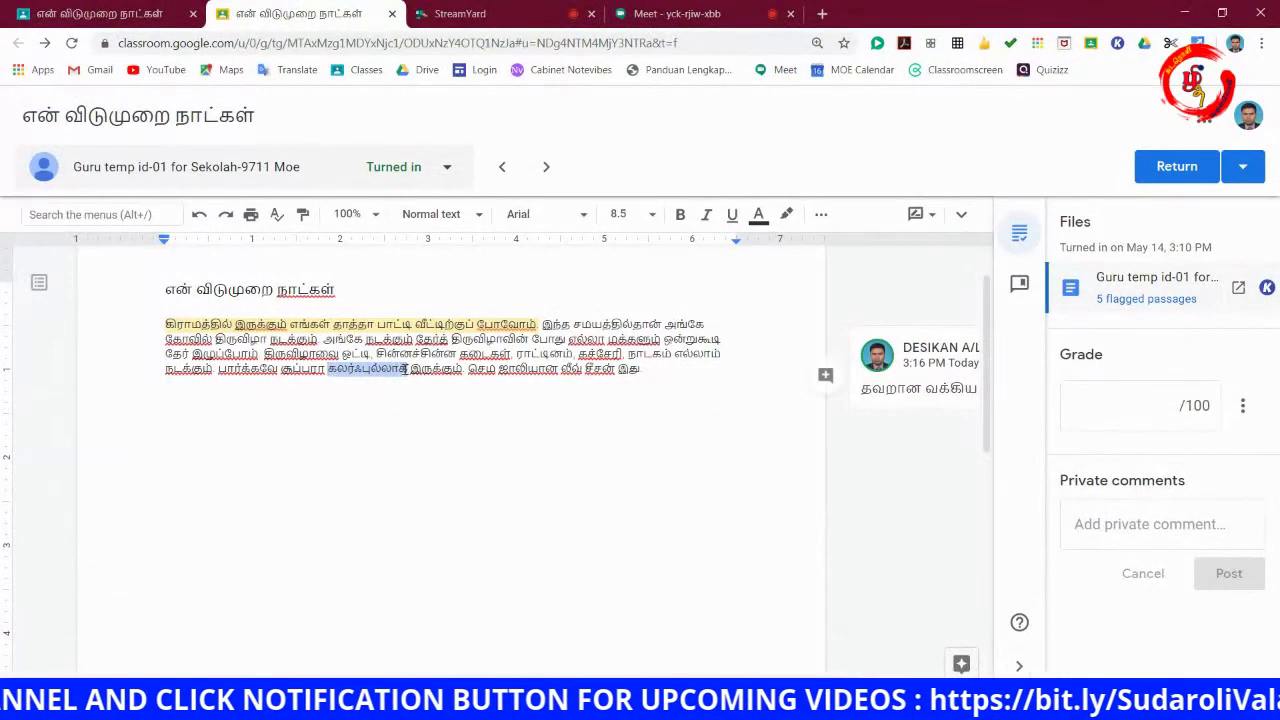
right_click(405, 370)
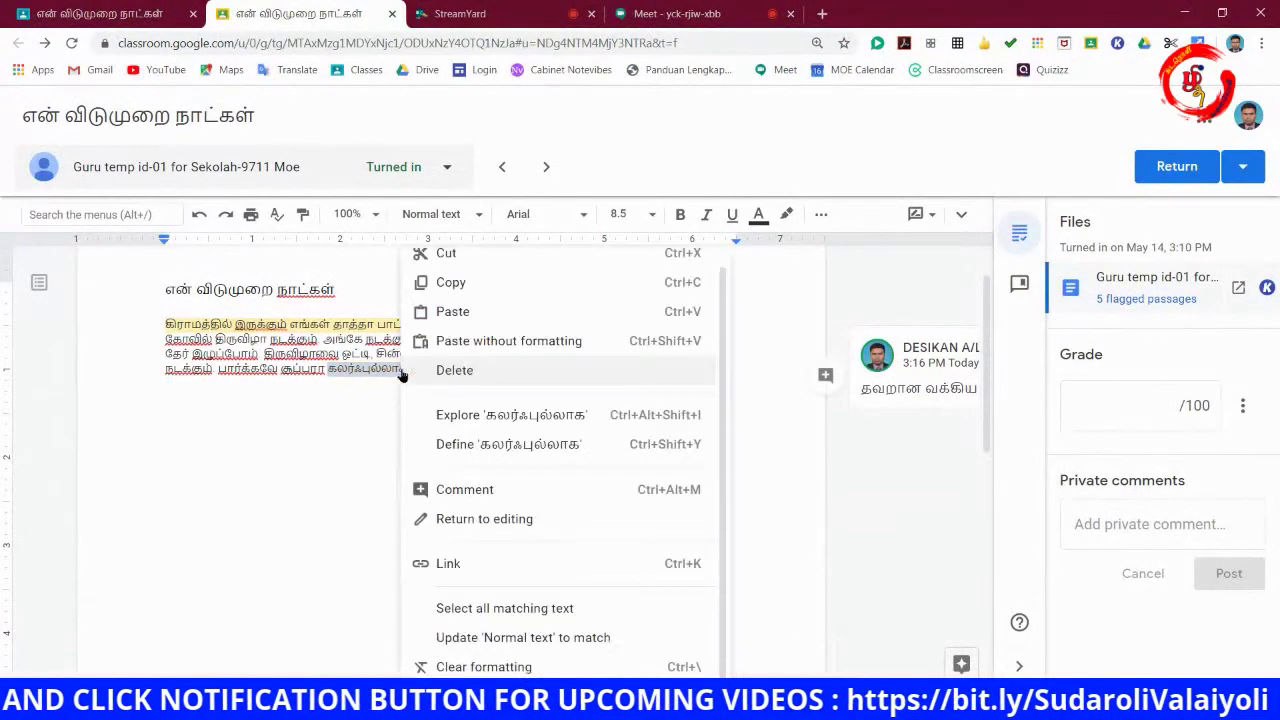
click(465, 489)
right_click(855, 452)
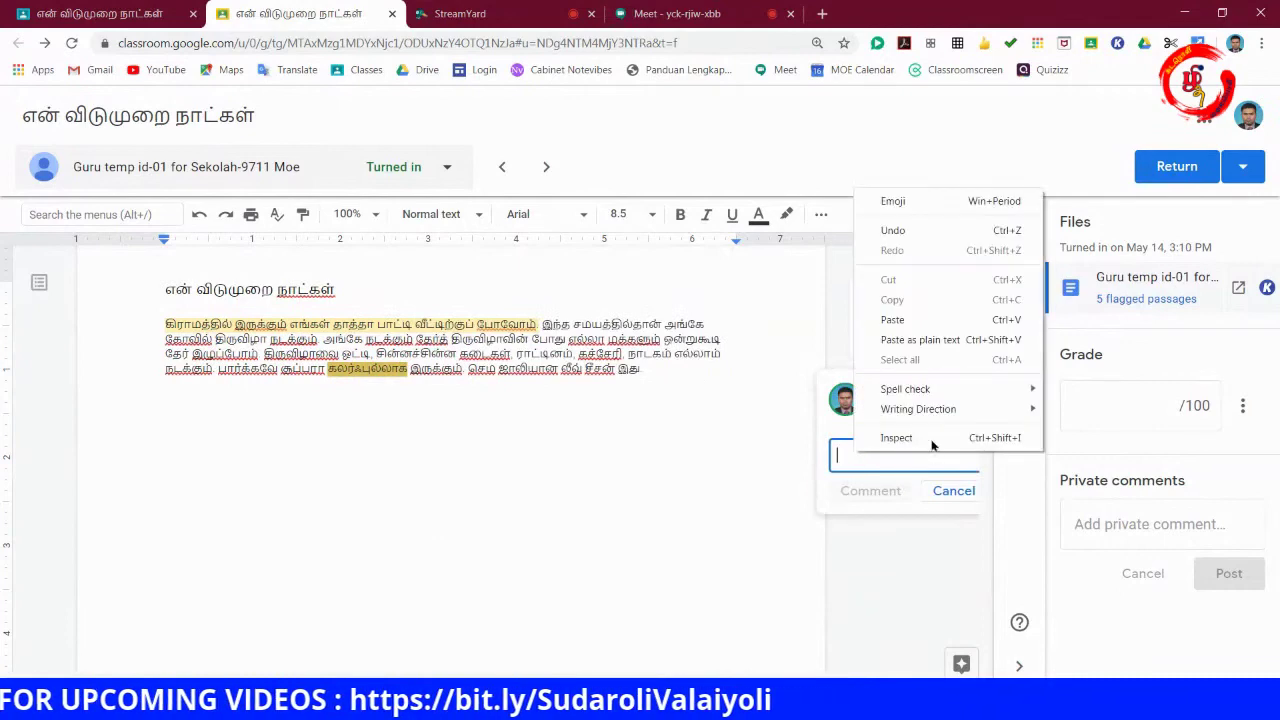
click(921, 320)
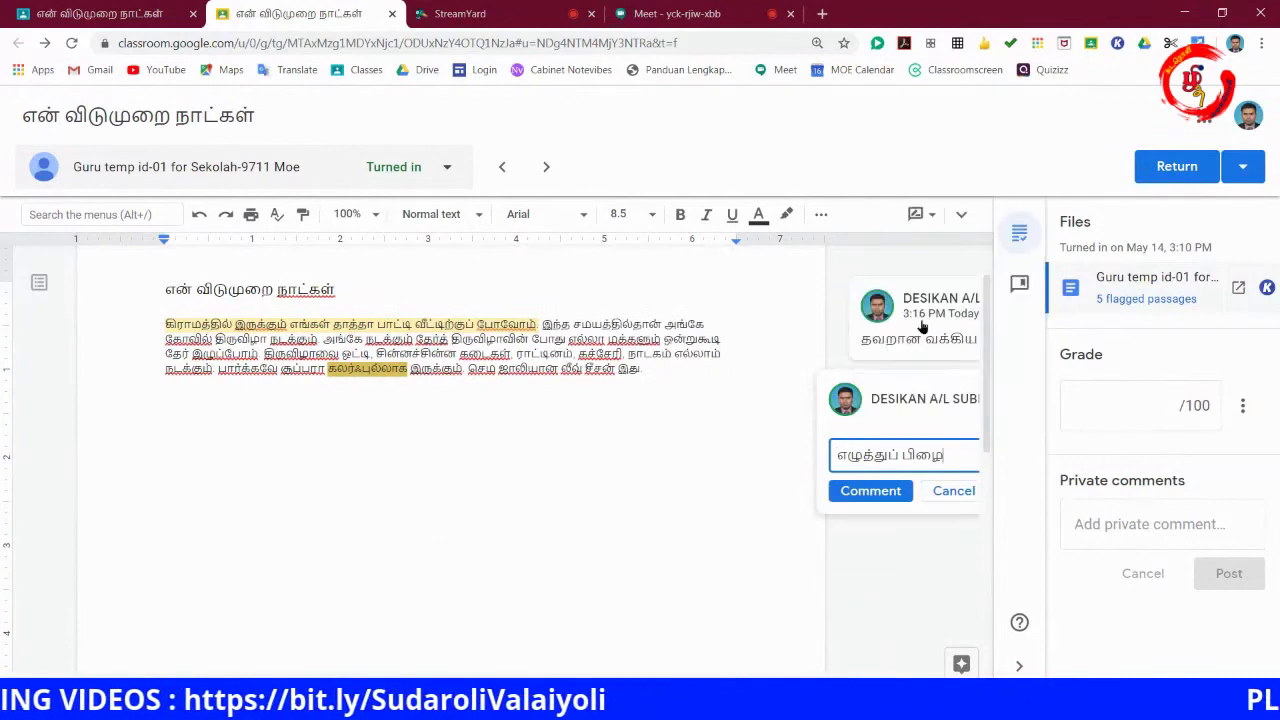
click(869, 491)
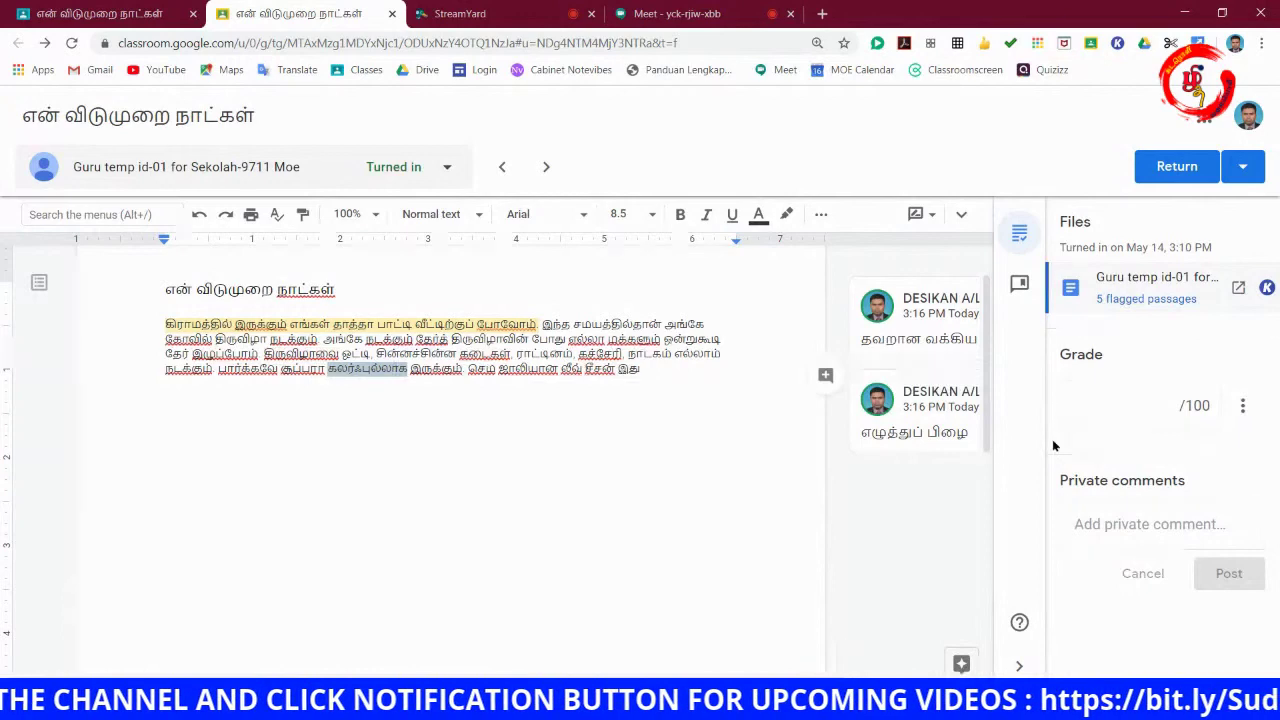
Enter a grade of 1 out of 100 for the student's submission
click(1131, 407)
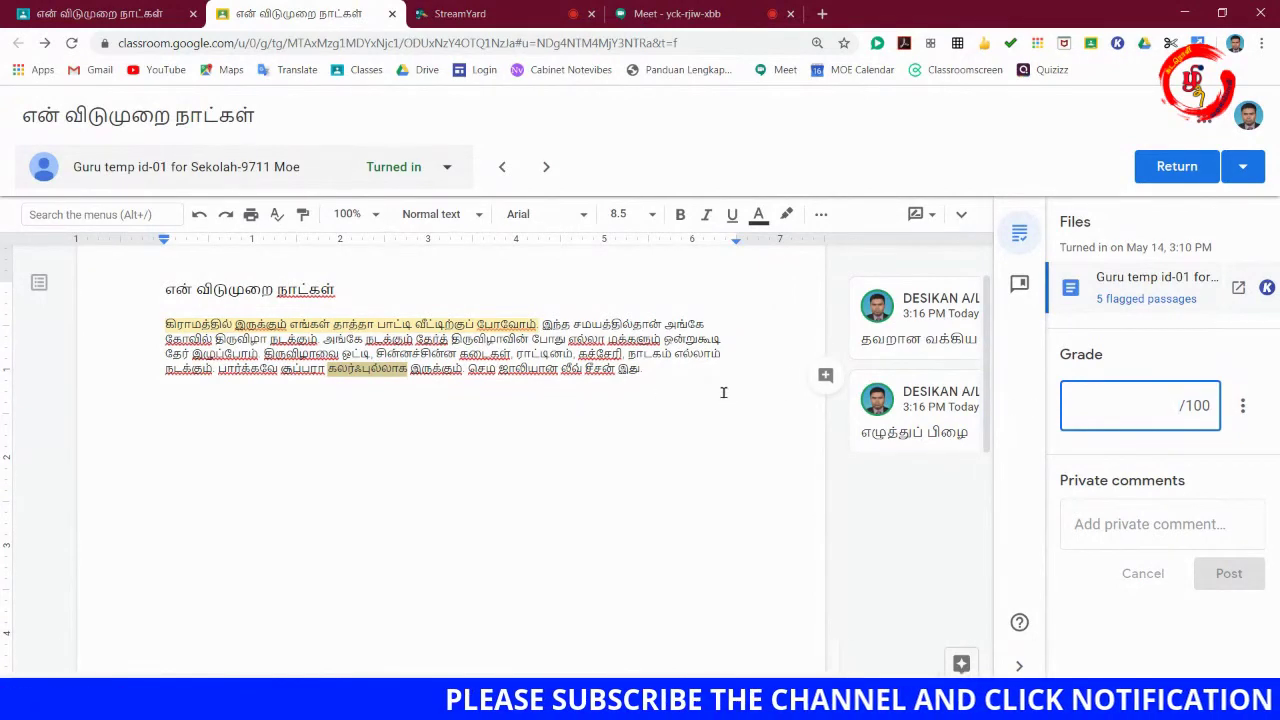
text(1) என் விடுமுறை நாட்கள்)
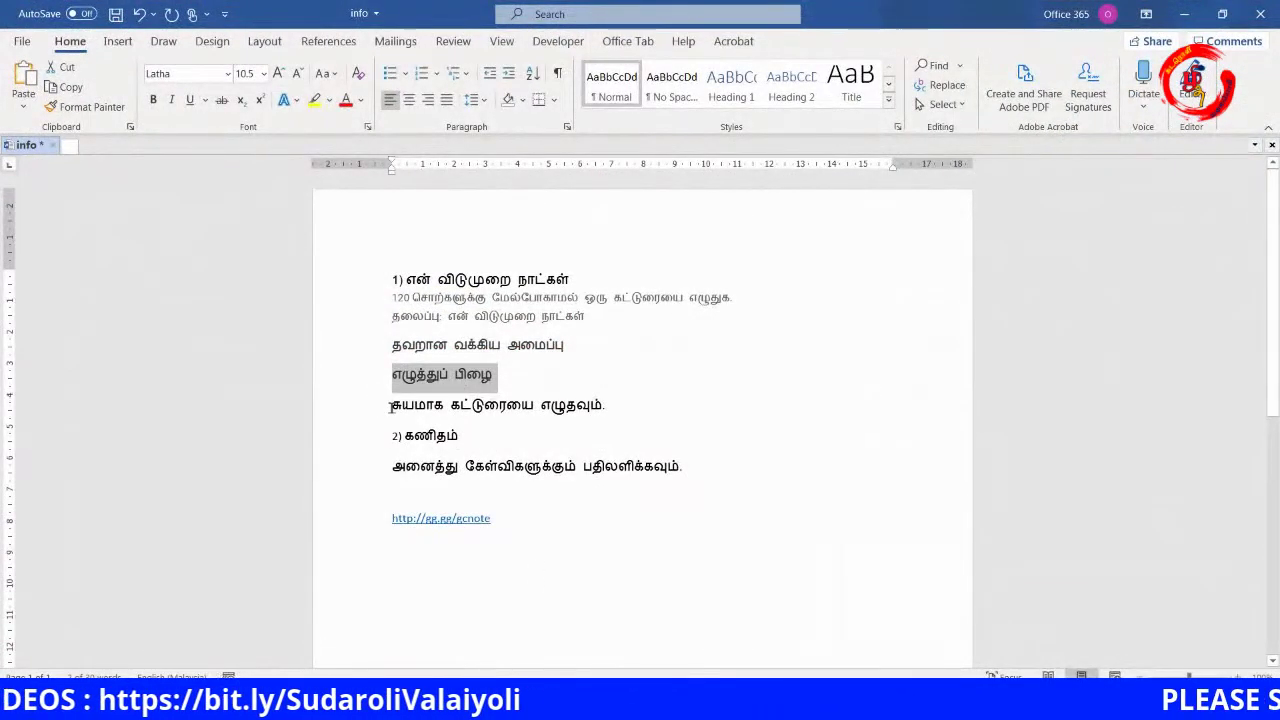
In the Word info document, copy the line "சுயமாக கட்டுரையை எழுதவும்."
drag(390, 406, 610, 406)
right_click(552, 410)
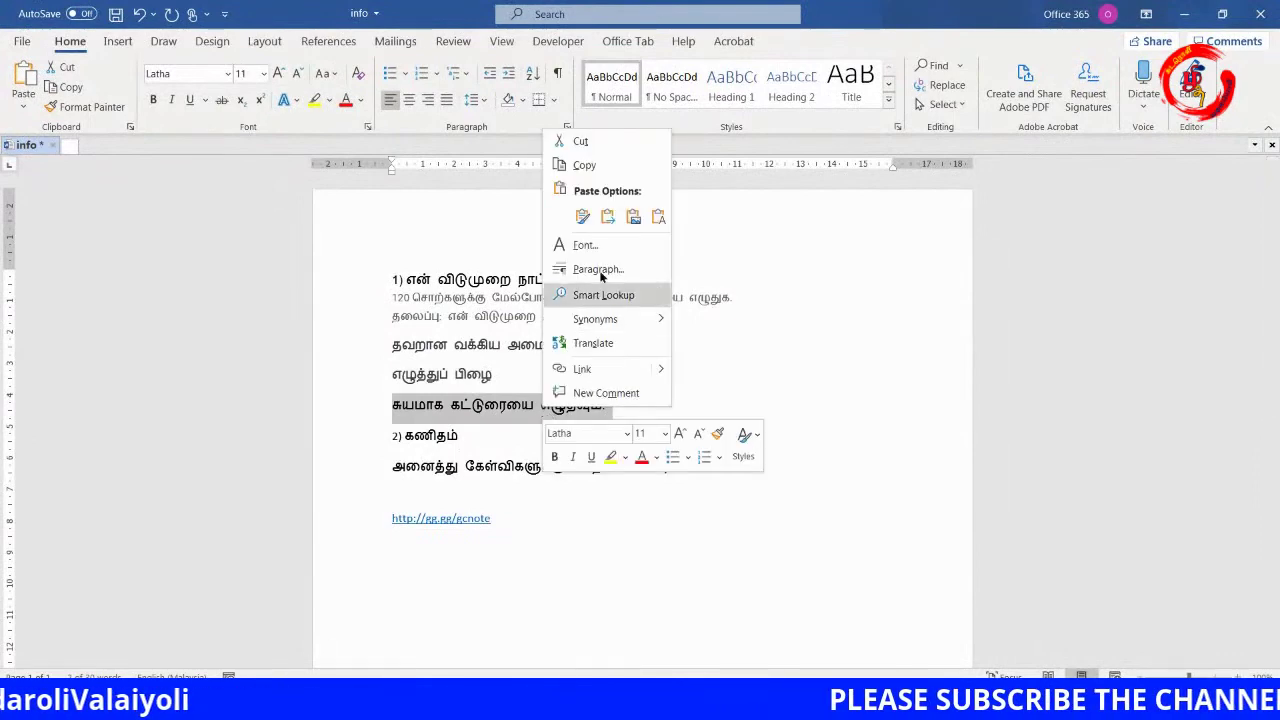
click(600, 167)
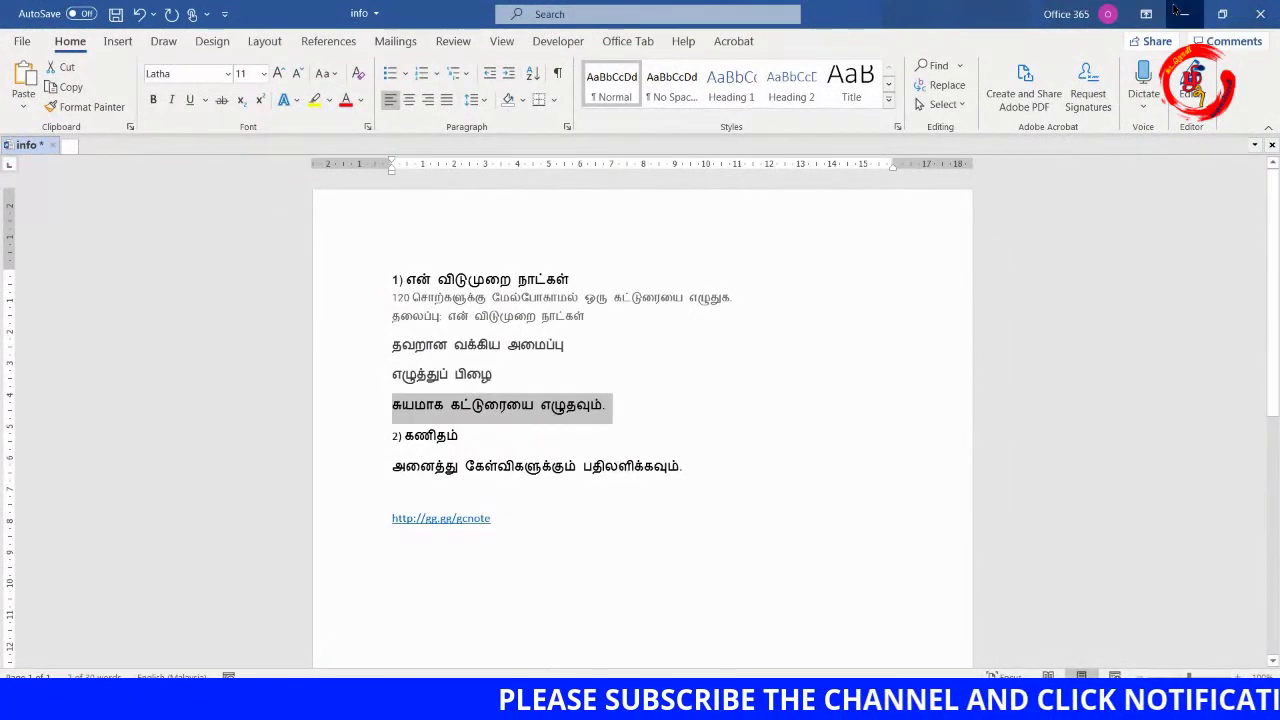
Return to Google Classroom and post the copied text "சுயமாக கட்டுரையை எழுதவும்." as a private comment to the student
click(1183, 12)
click(1123, 528)
right_click(1124, 528)
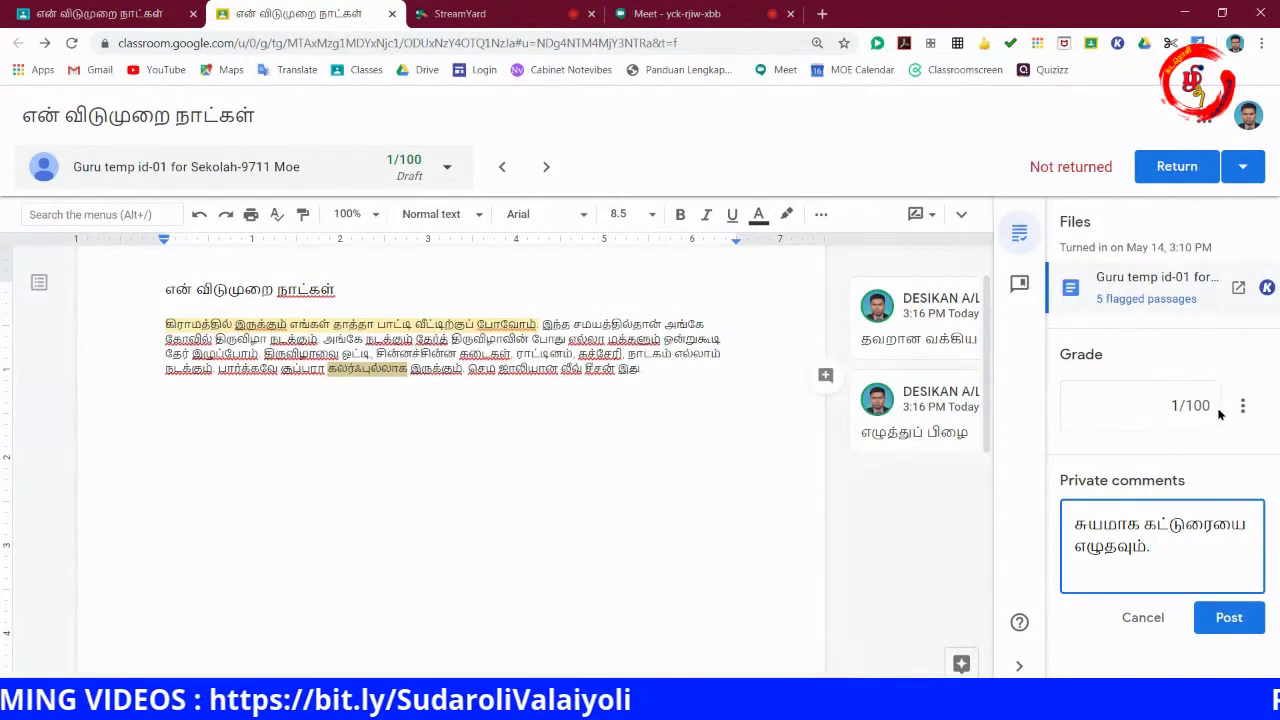
click(1229, 619)
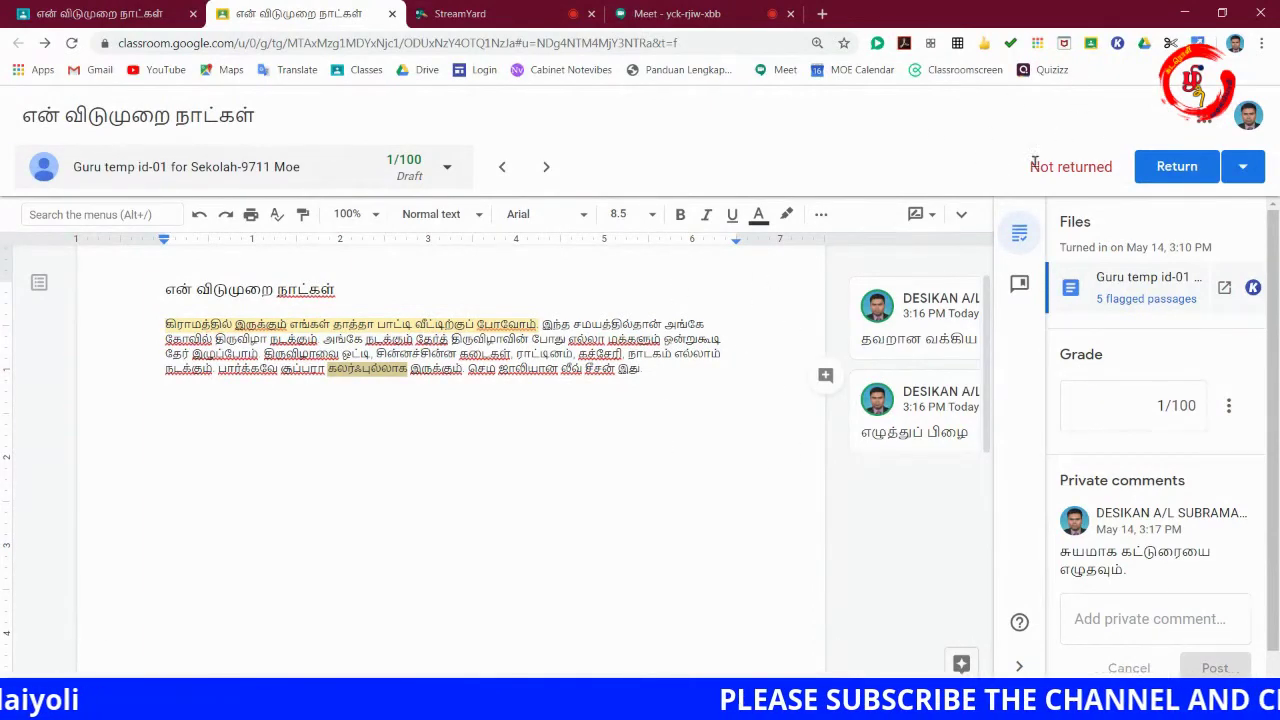
Return the graded essay to the student and open the list of students
click(1178, 172)
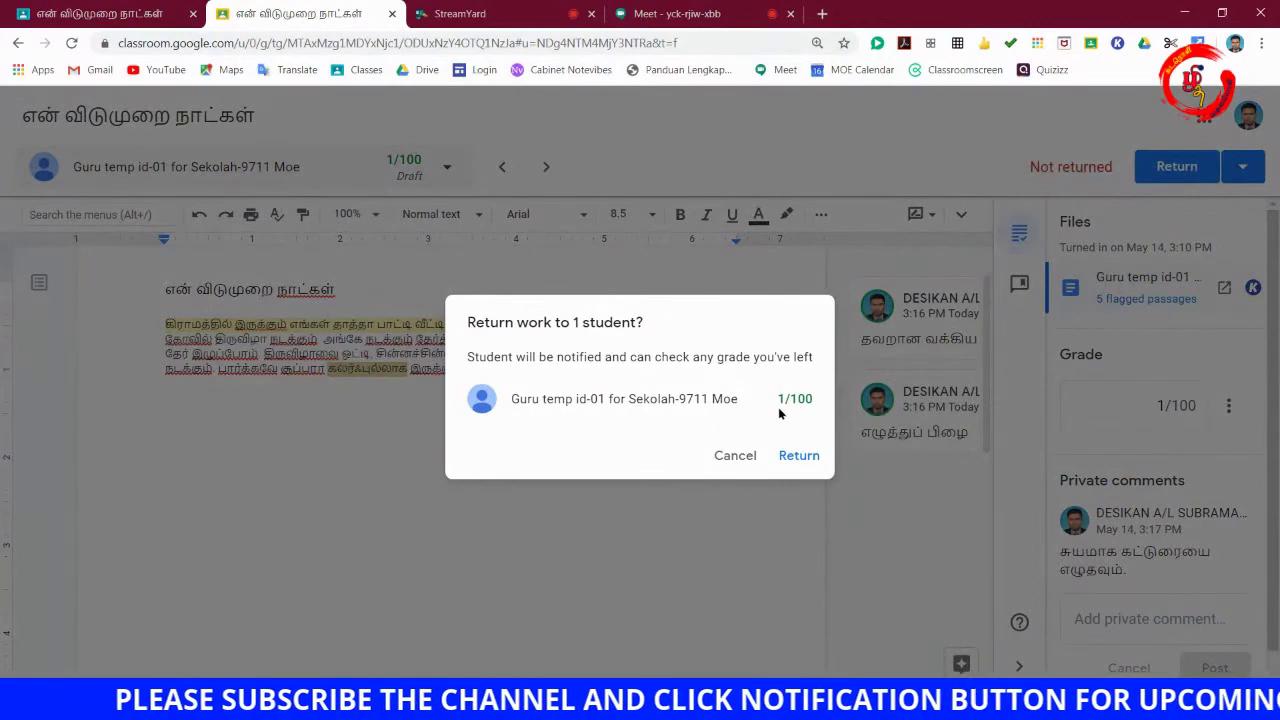
click(793, 456)
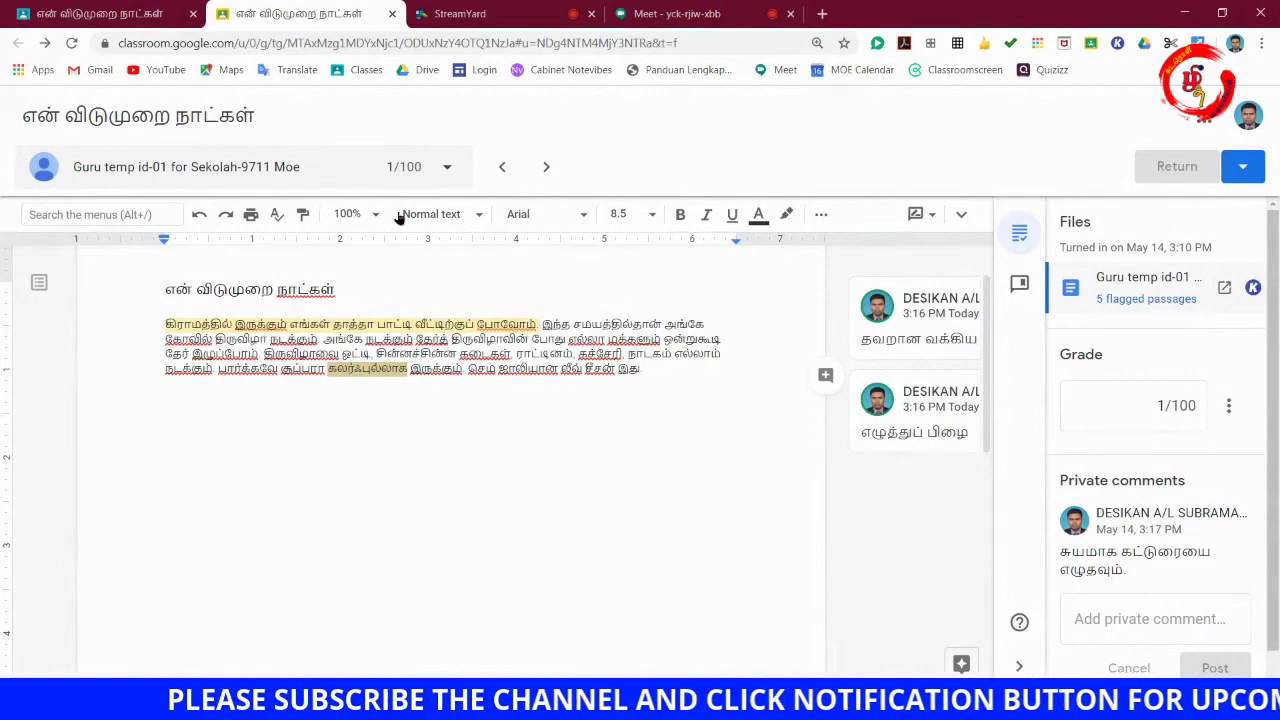
click(448, 170)
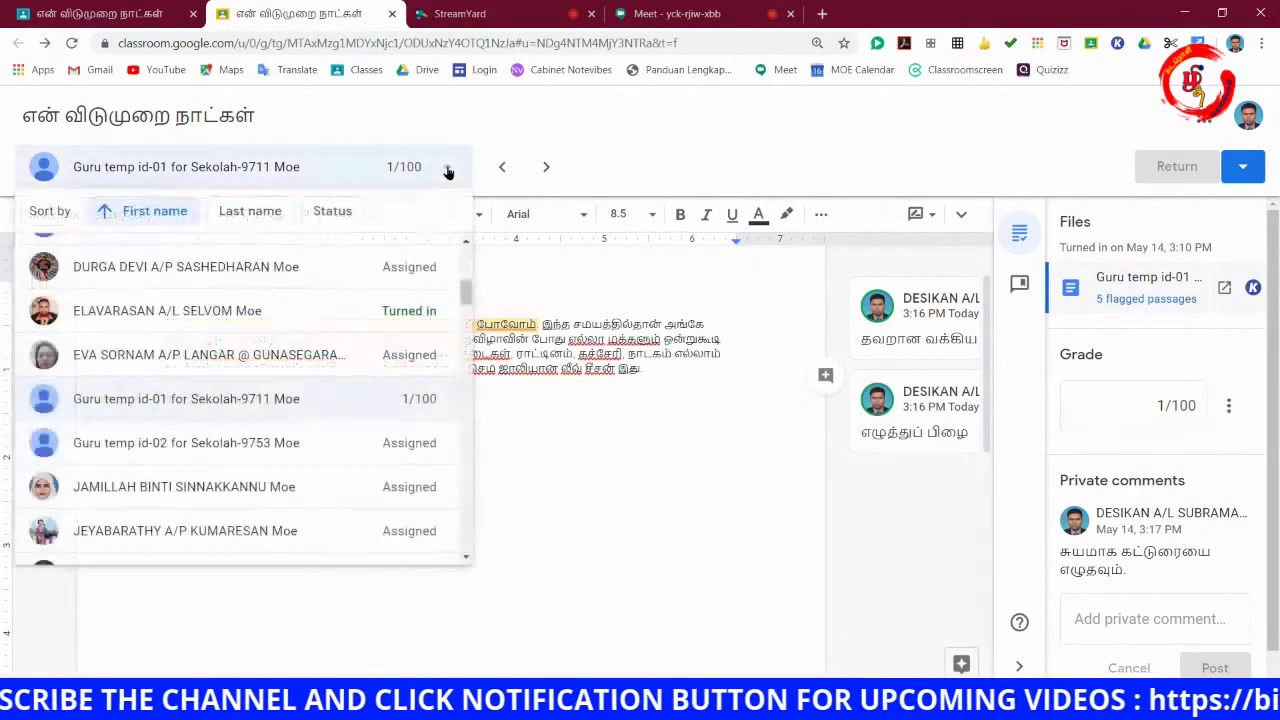
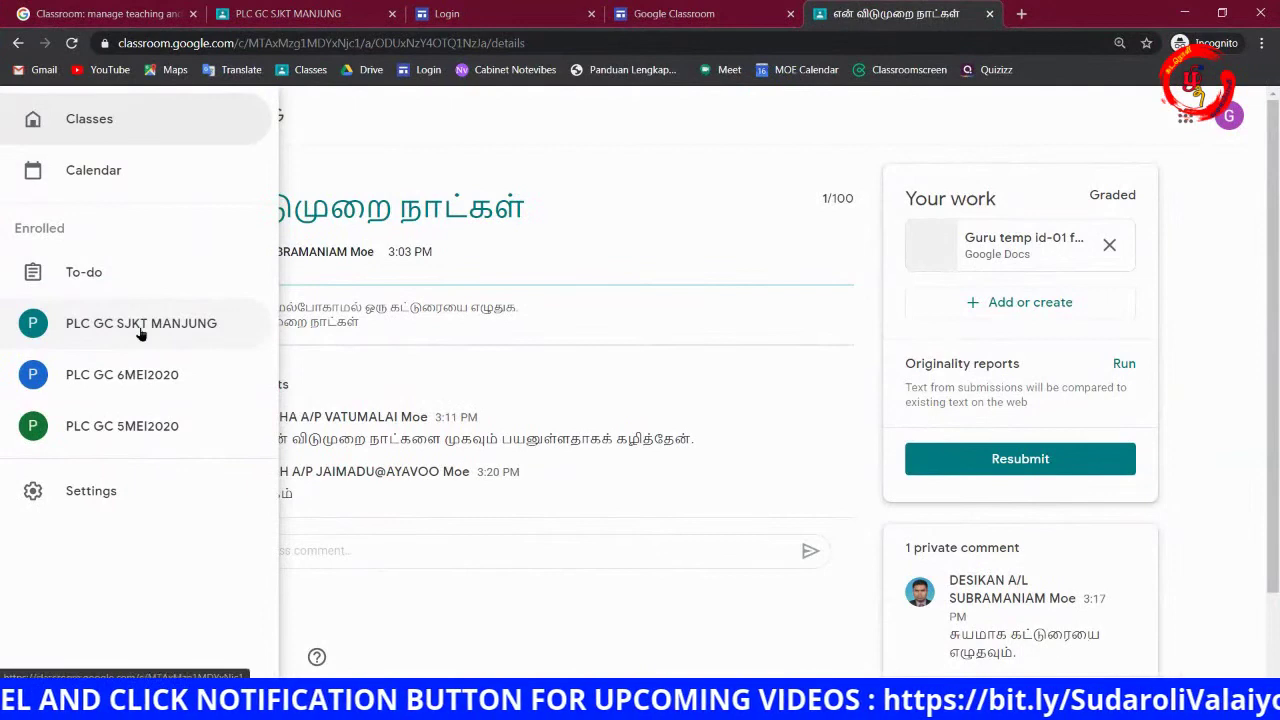
In the student account, open the PLC GC SJKT MANJUNG classwork, the கணிதம் topic and its assignment கூட்டல் கழித்தல்
click(155, 327)
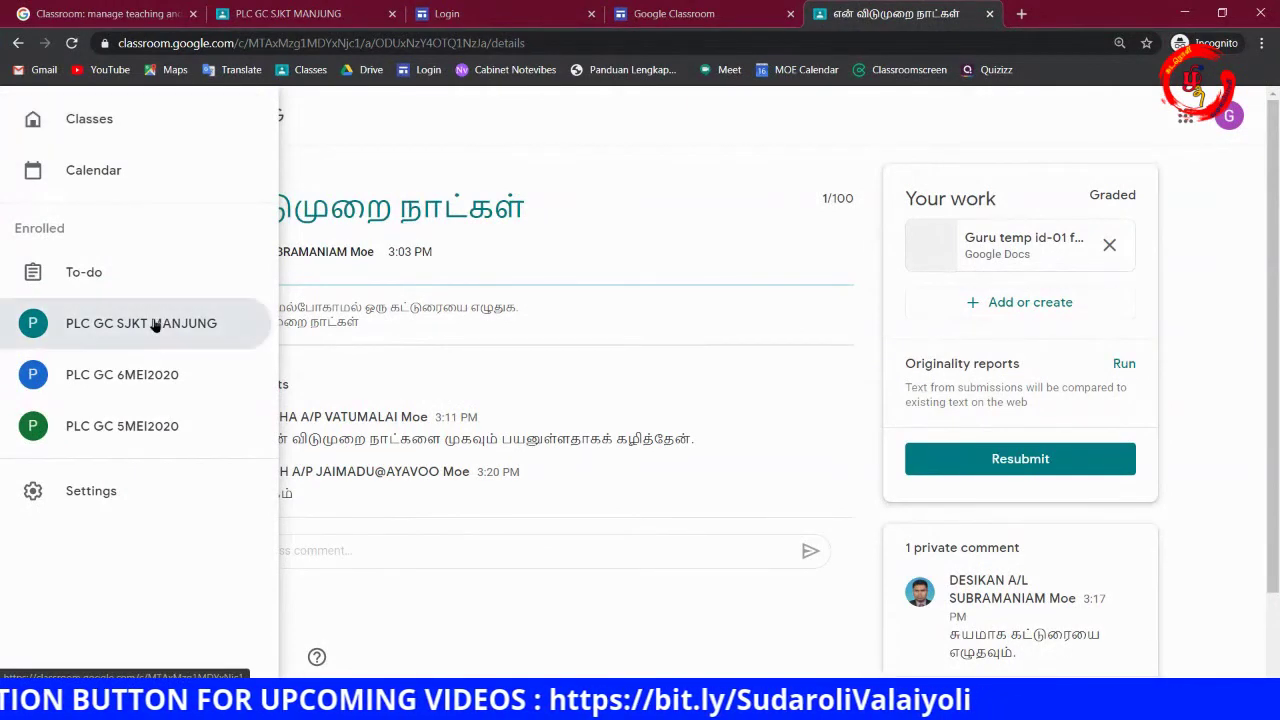
click(645, 122)
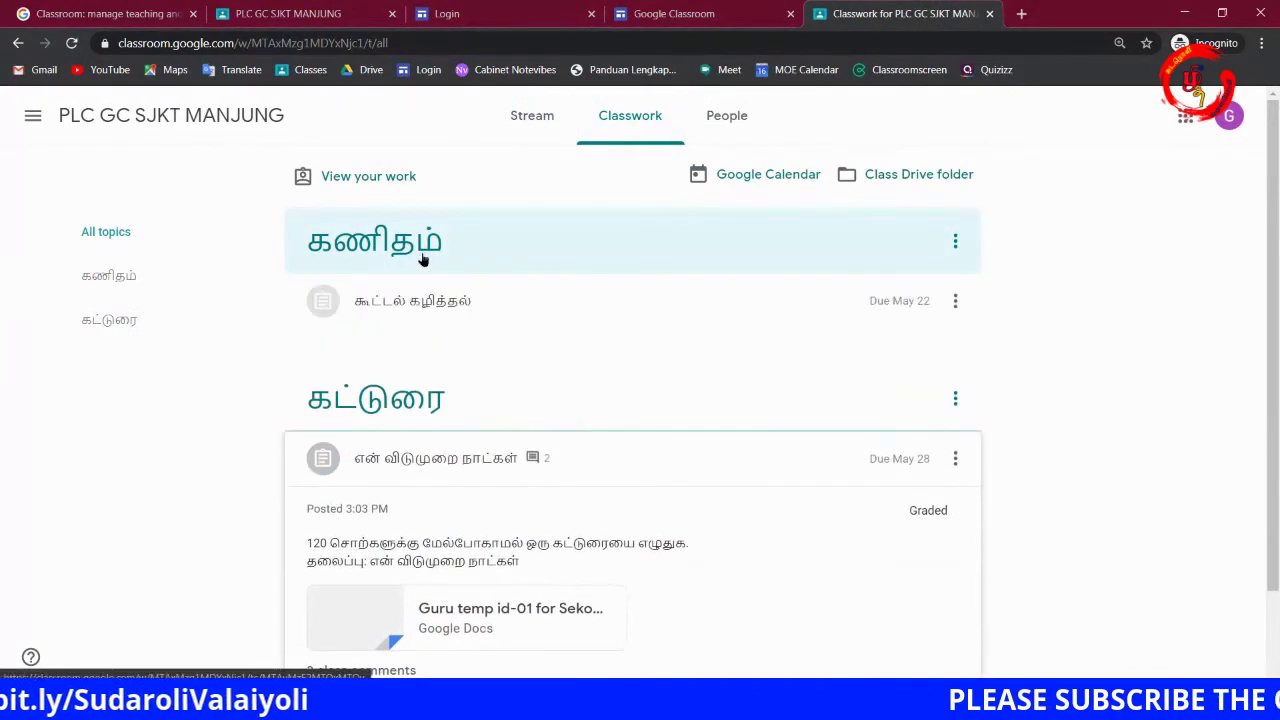
click(401, 248)
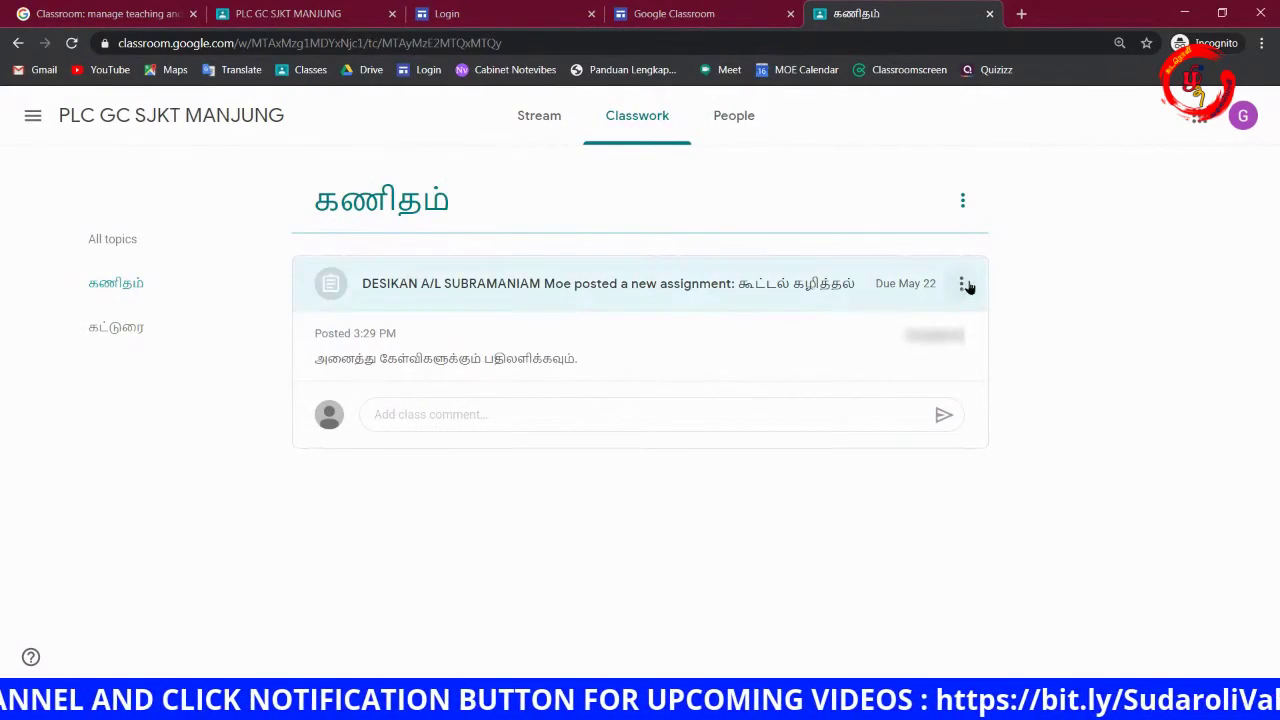
click(780, 290)
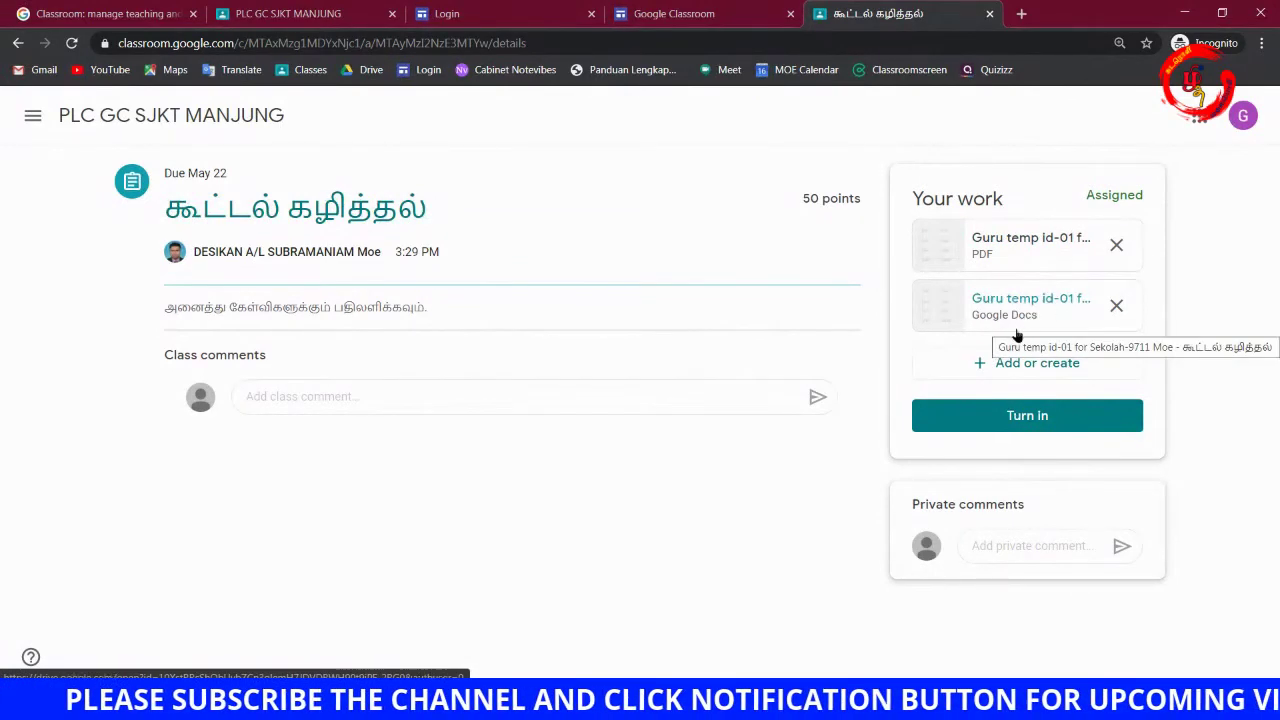
Open the assignment's attached PDF worksheet, look through its addition and subtraction questions, and close the preview
click(1016, 239)
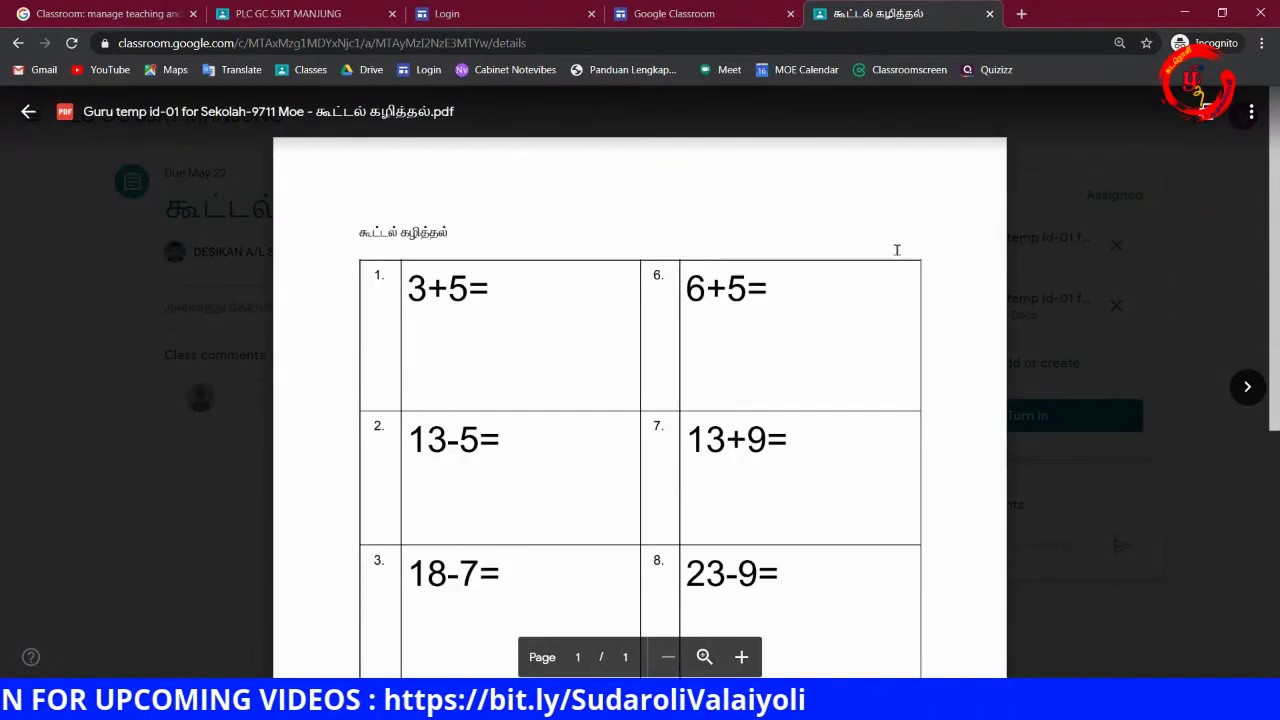
scroll(895, 255, down, 5)
scroll(895, 260, up, 5)
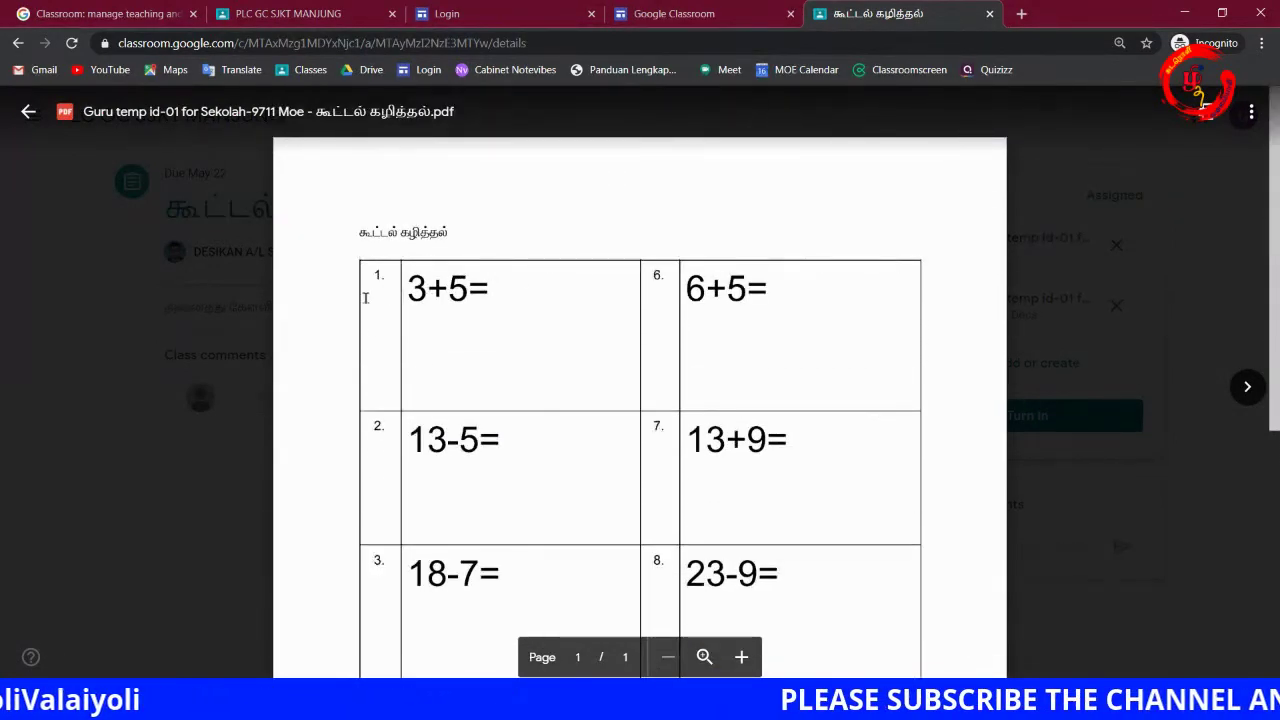
scroll(560, 320, down, 3)
scroll(600, 322, down, 2)
scroll(960, 317, up, 5)
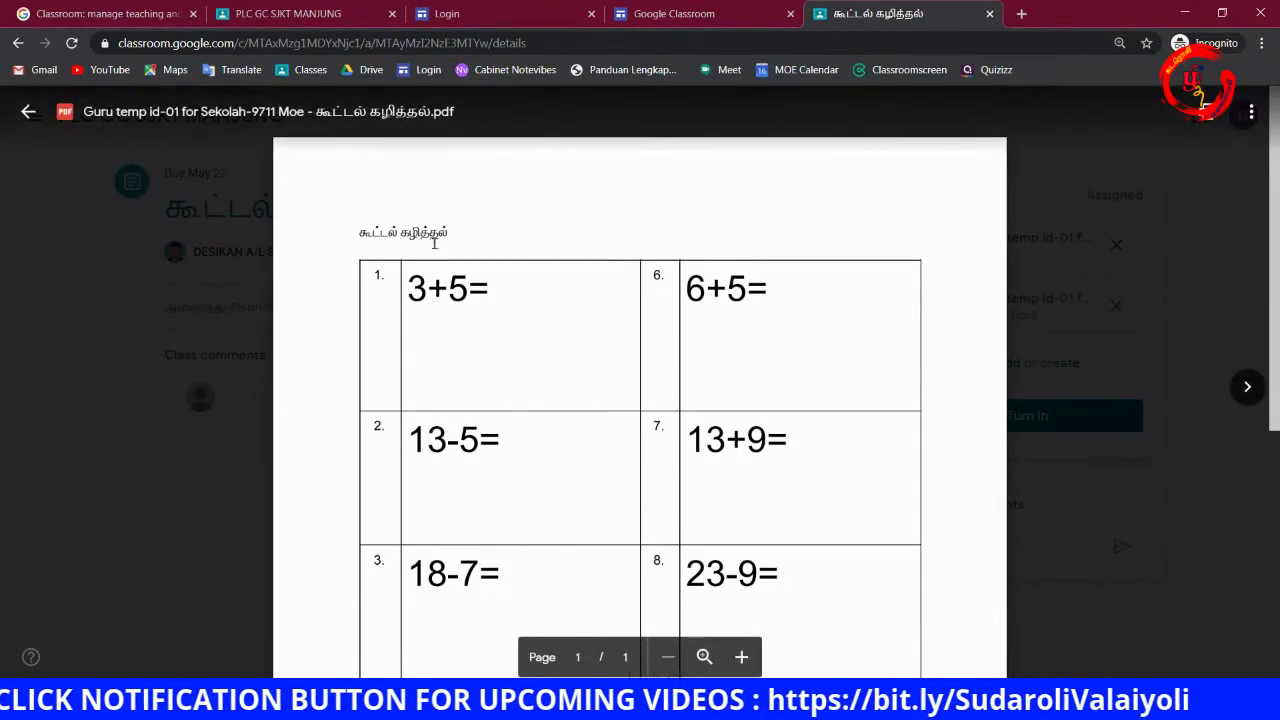
click(27, 112)
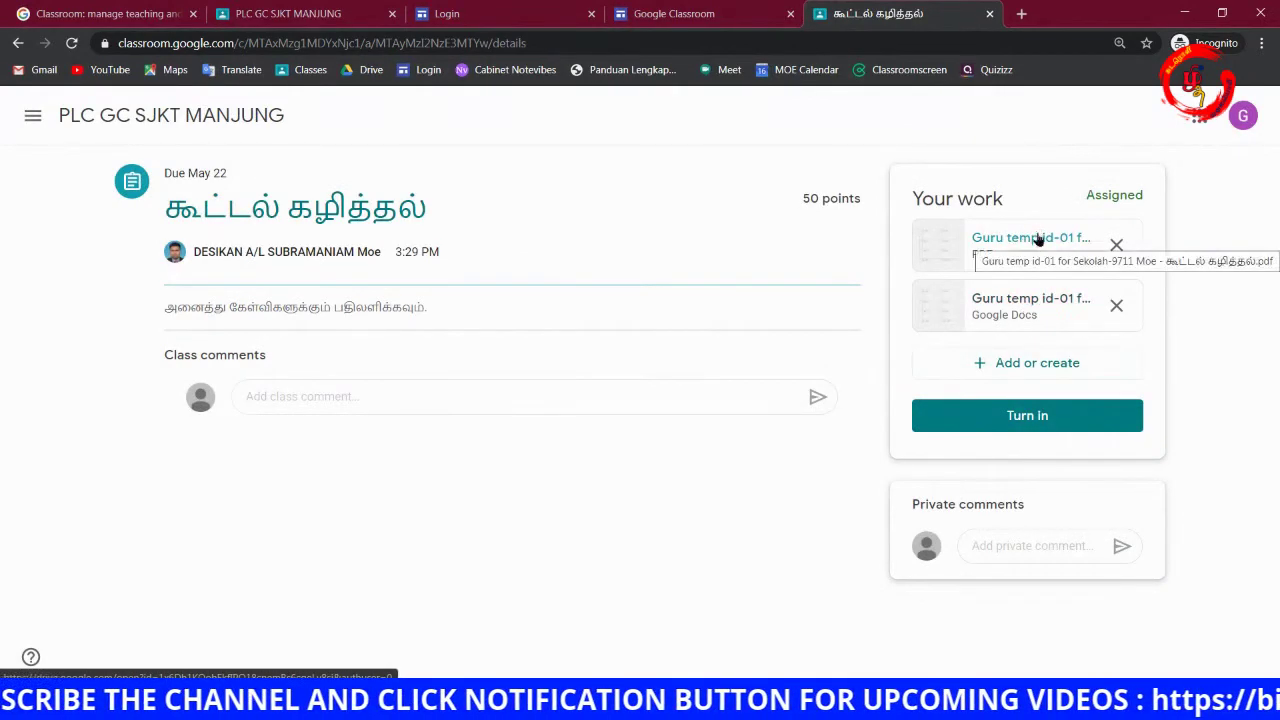
Open the Google Docs copy of the worksheet and place the cursor after "3+5=" in question 1
click(1030, 300)
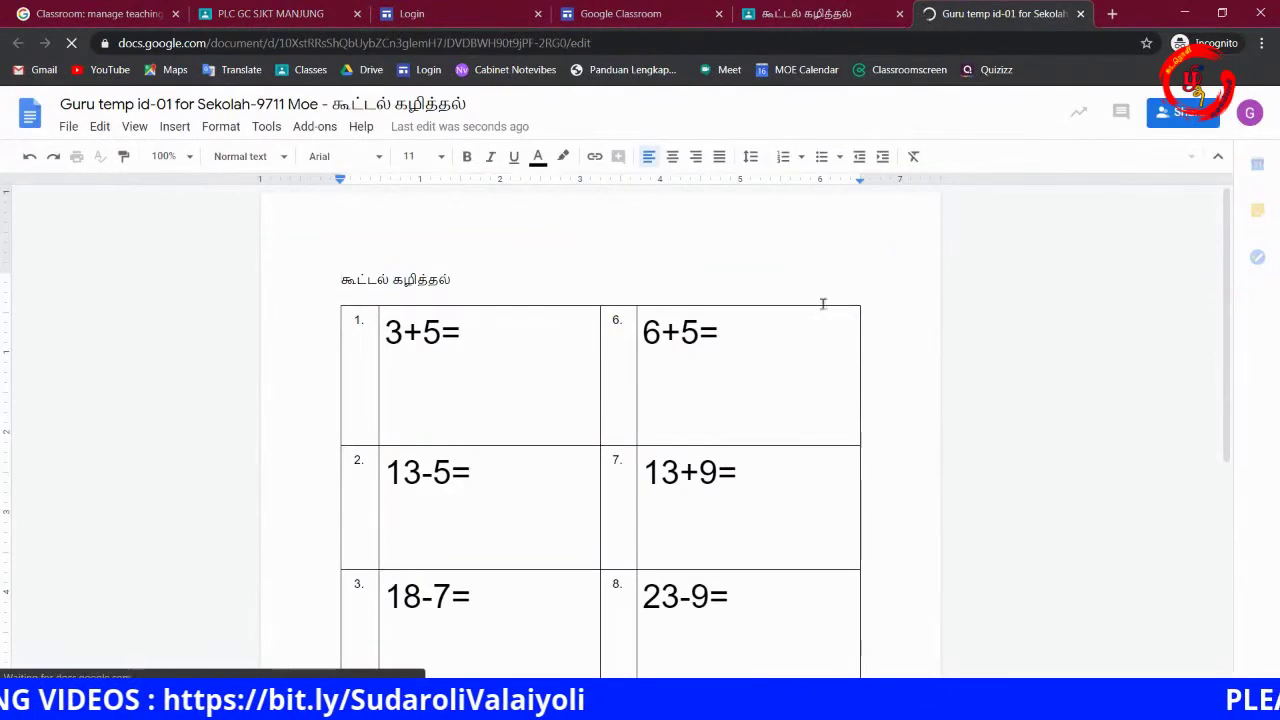
double_click(528, 328)
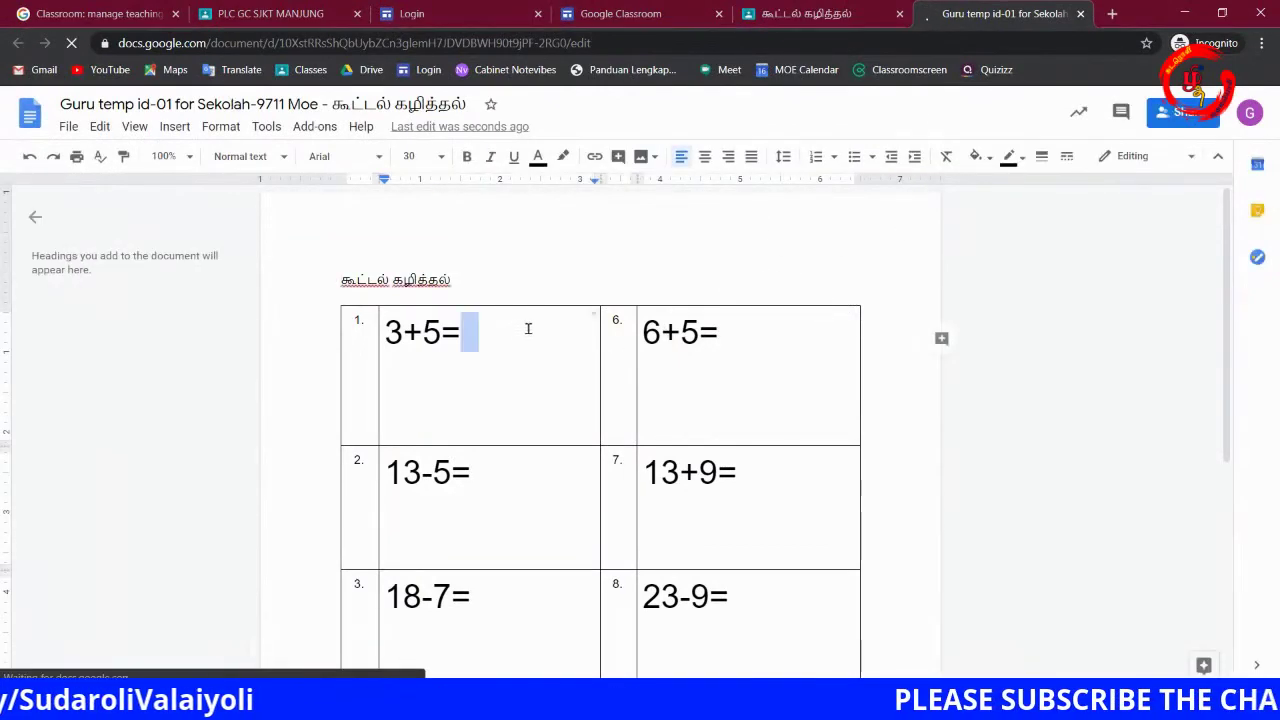
click(486, 331)
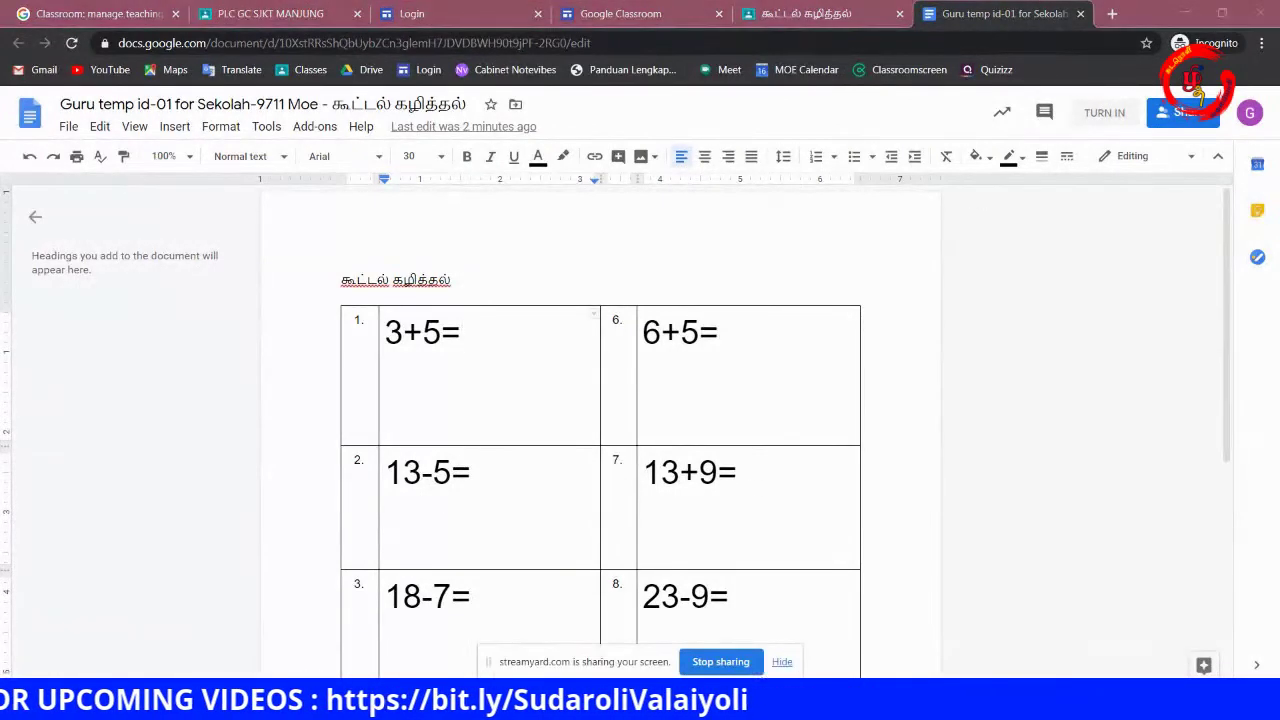
Switch to the Google Meet tablet presentation in the teacher's browser window and open the PLC GC SJKT MANJUNG class in the Classroom app
click(1222, 13)
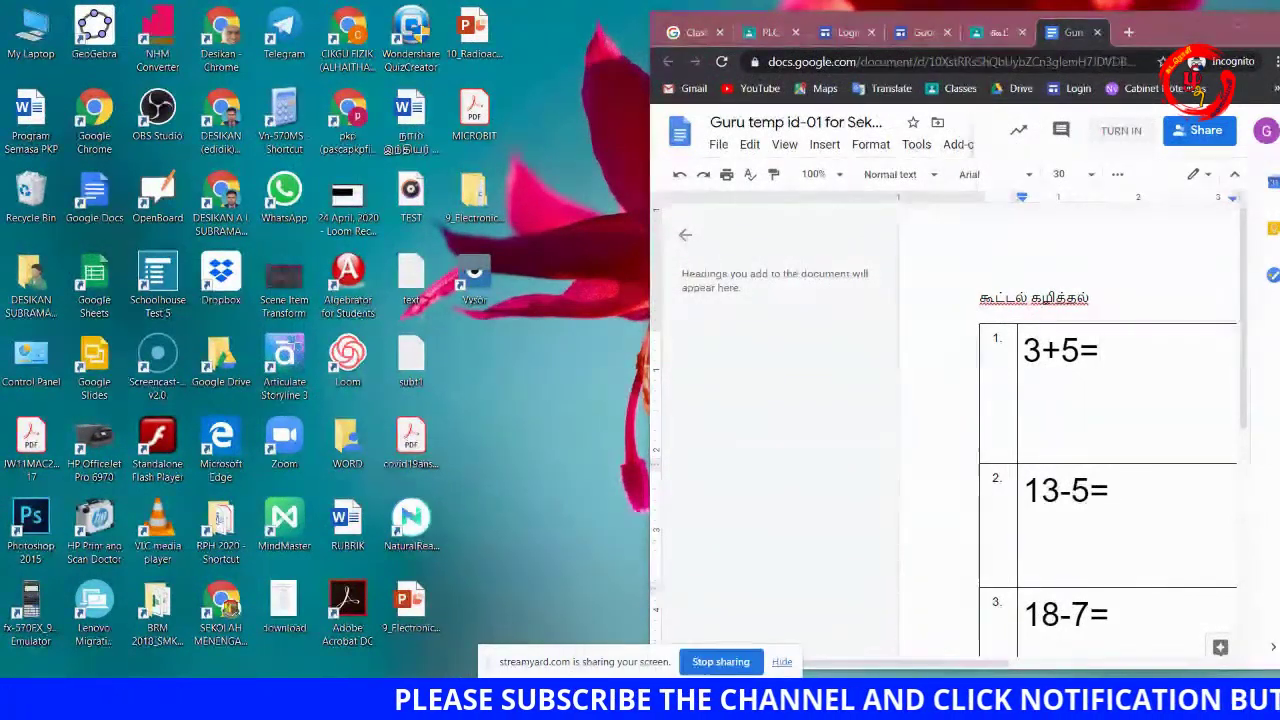
mouse_move(737, 705)
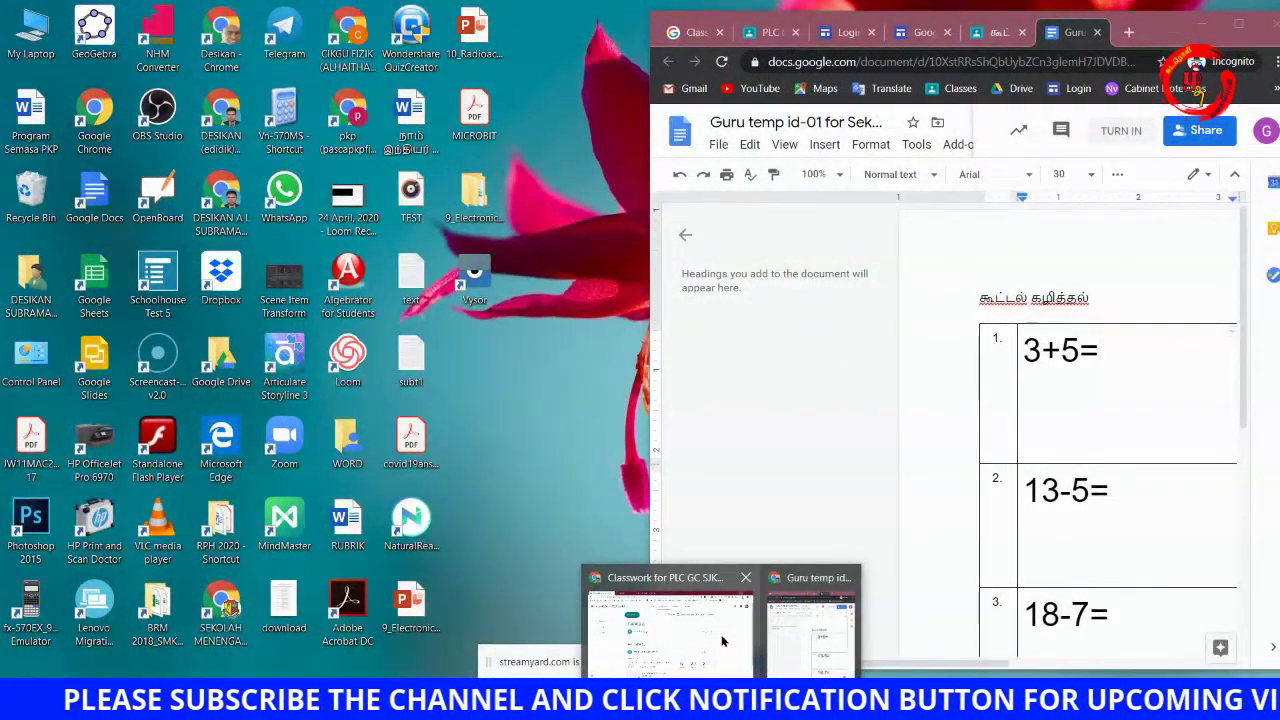
click(665, 590)
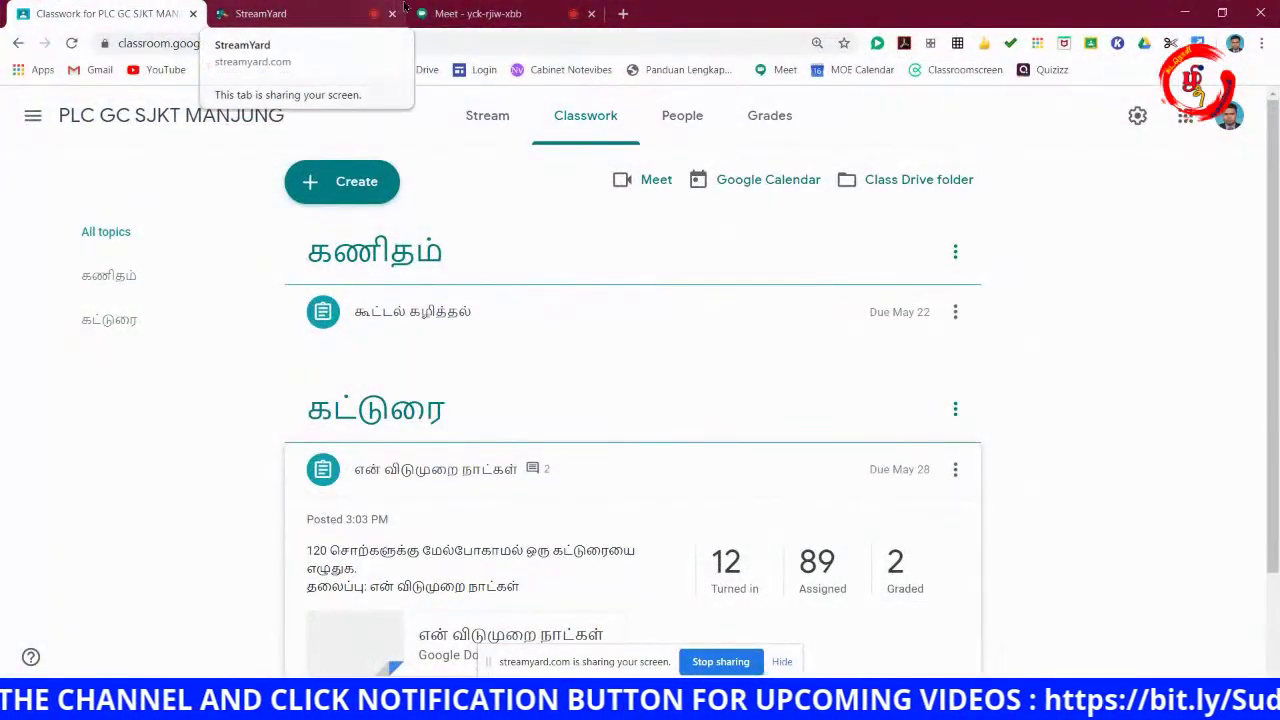
click(491, 11)
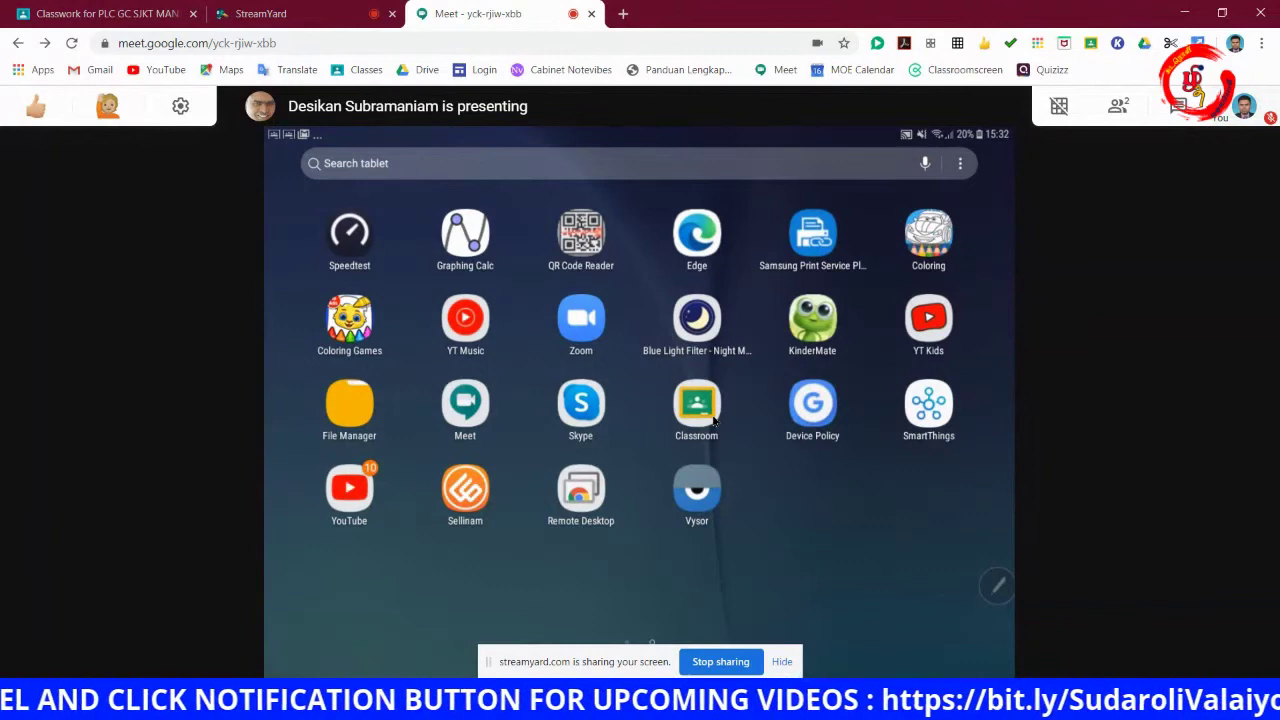
click(713, 421)
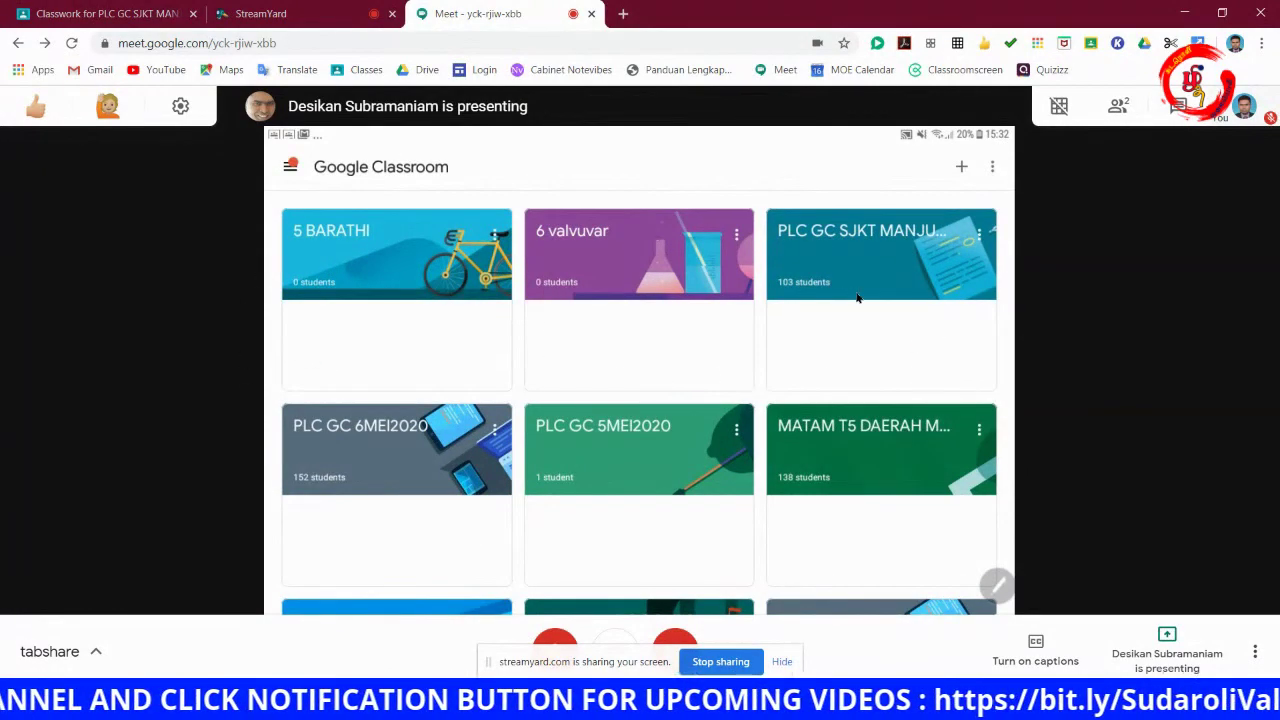
click(909, 235)
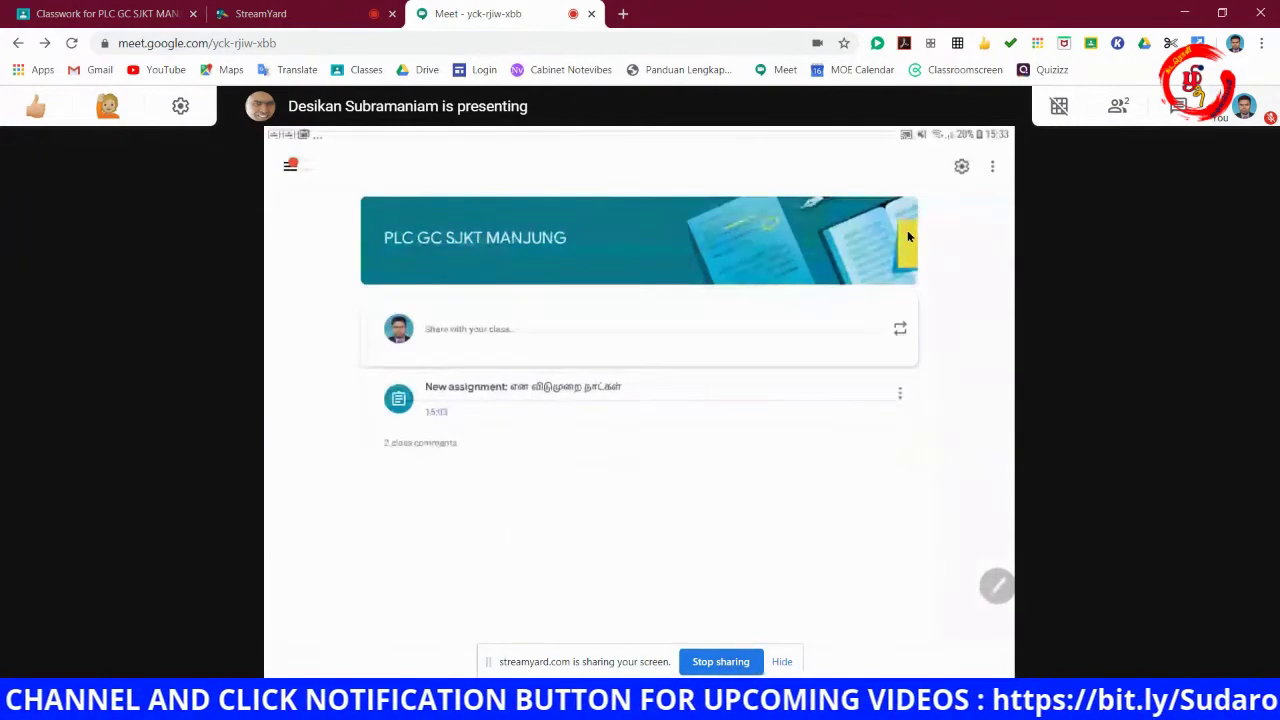
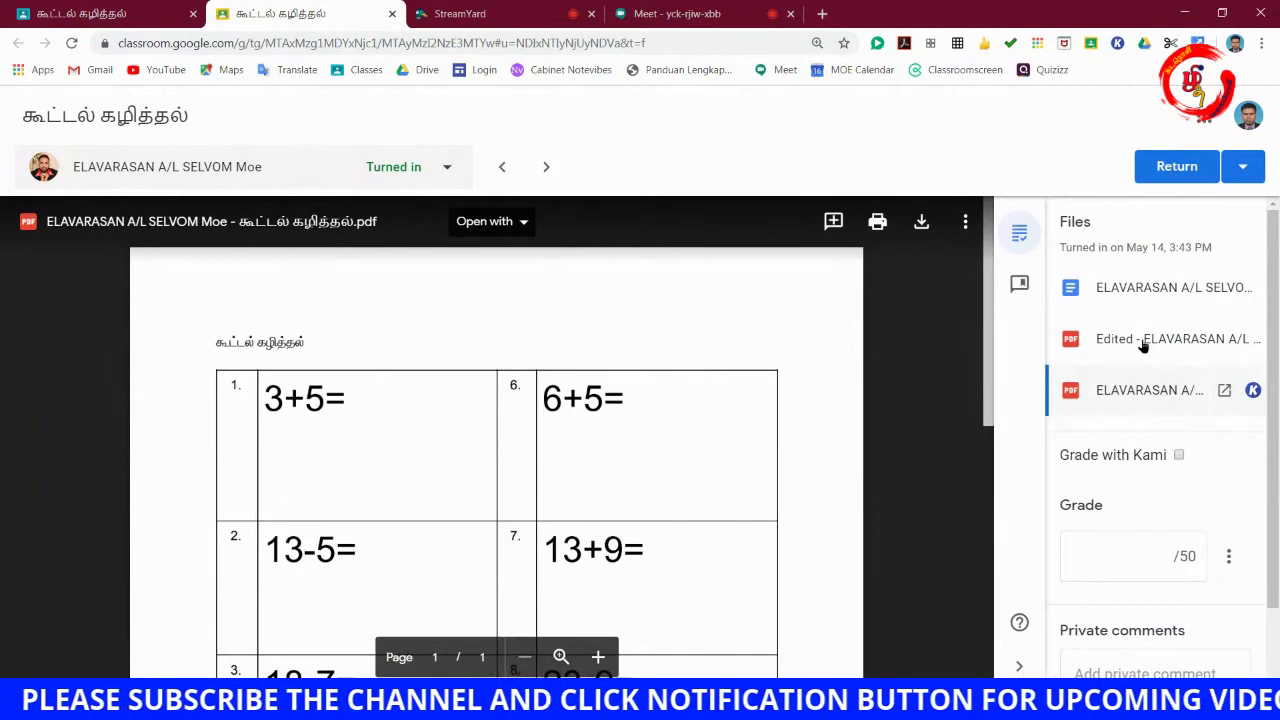
Open the student's "Edited" PDF submission for கூட்டல் கழித்தல் and examine the handwritten answers
click(1163, 341)
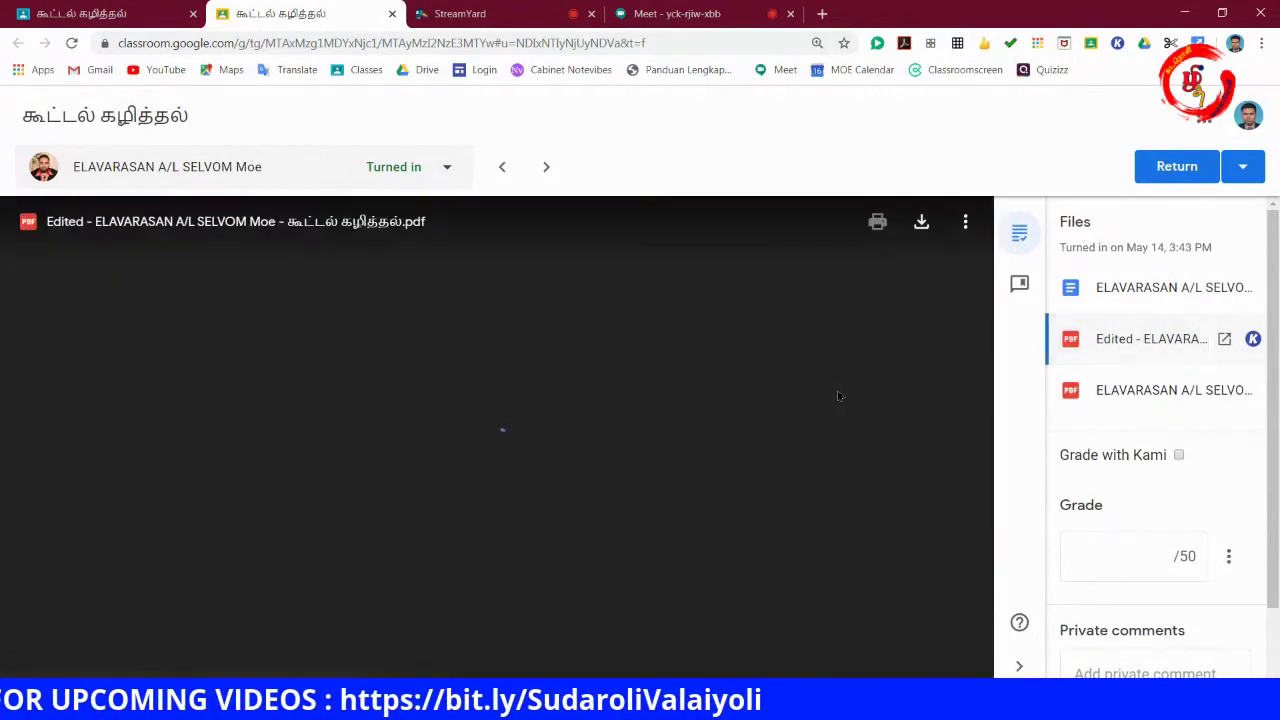
scroll(530, 410, down, 1)
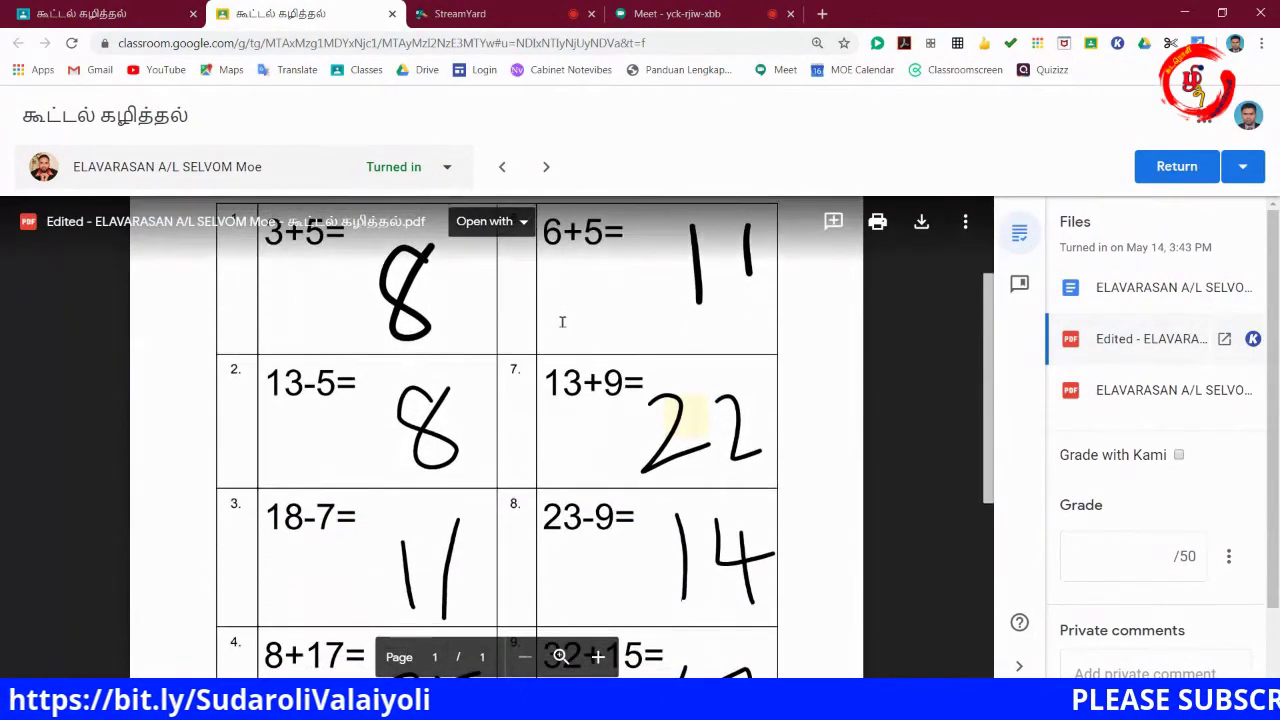
scroll(751, 333, down, 3)
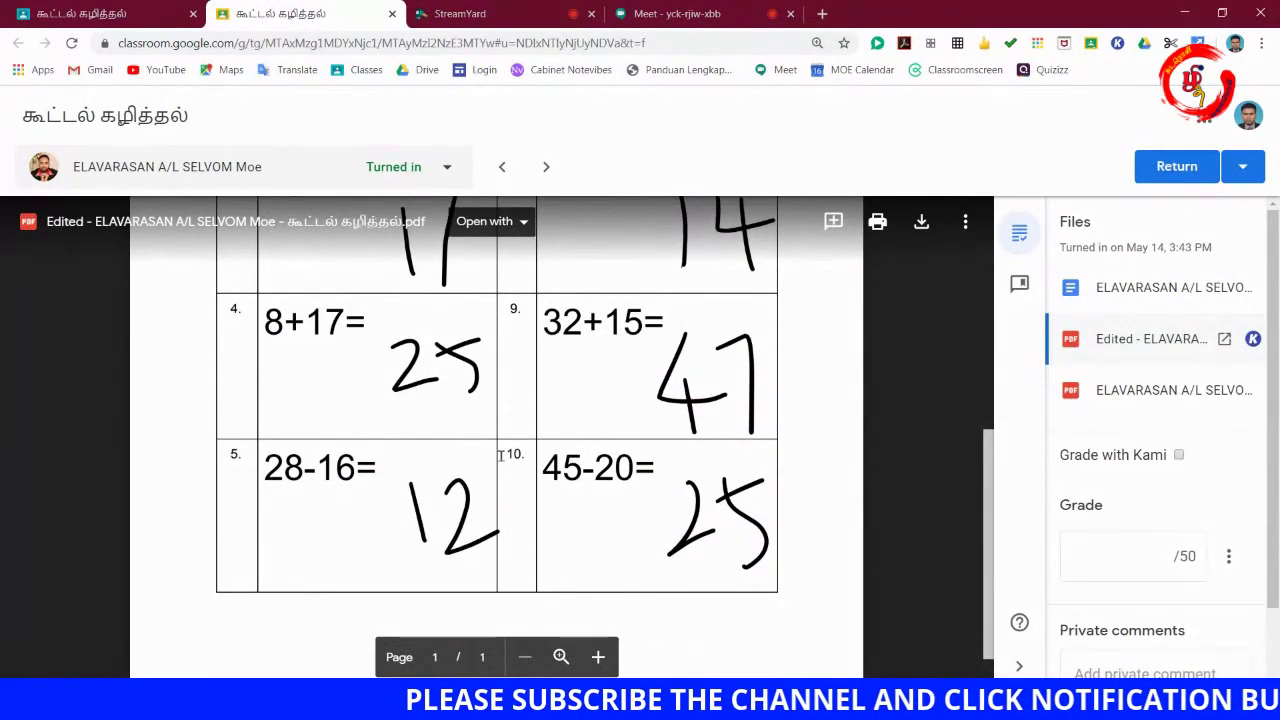
Enter a grade of 50 out of 50 for the student's worksheet
click(1158, 566)
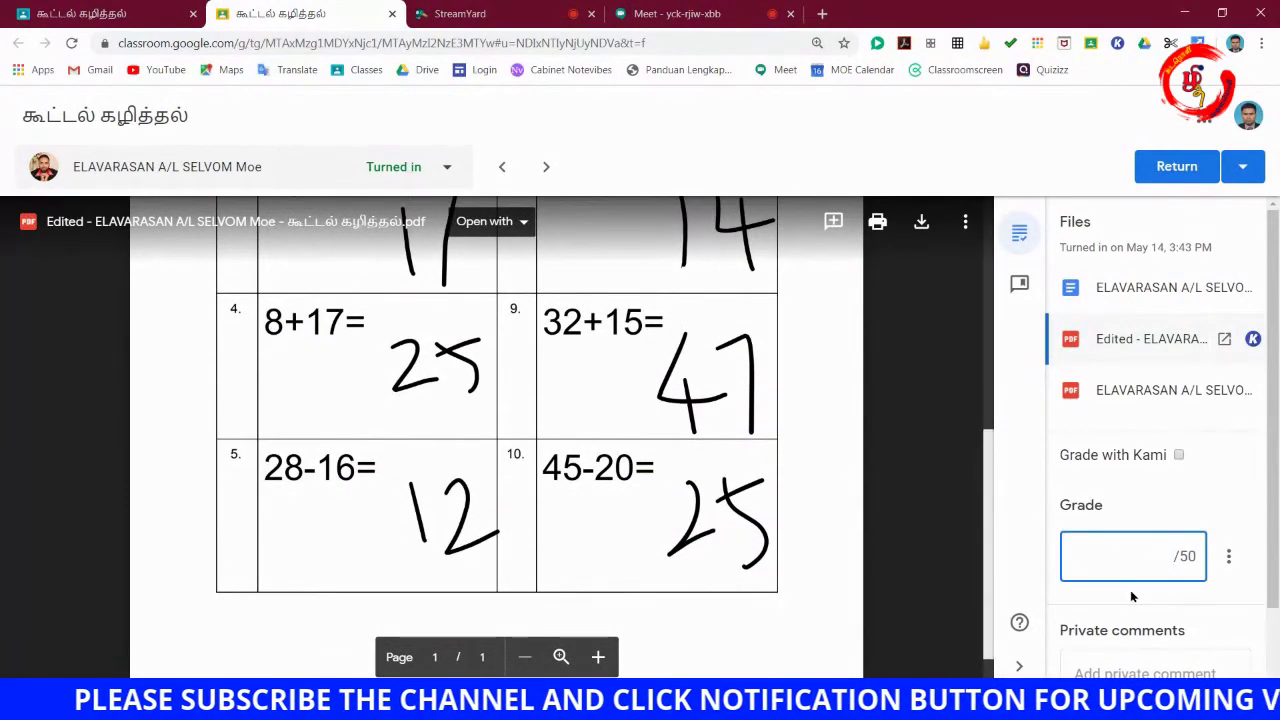
text(50)
scroll(1140, 600, down, 1)
click(1143, 608)
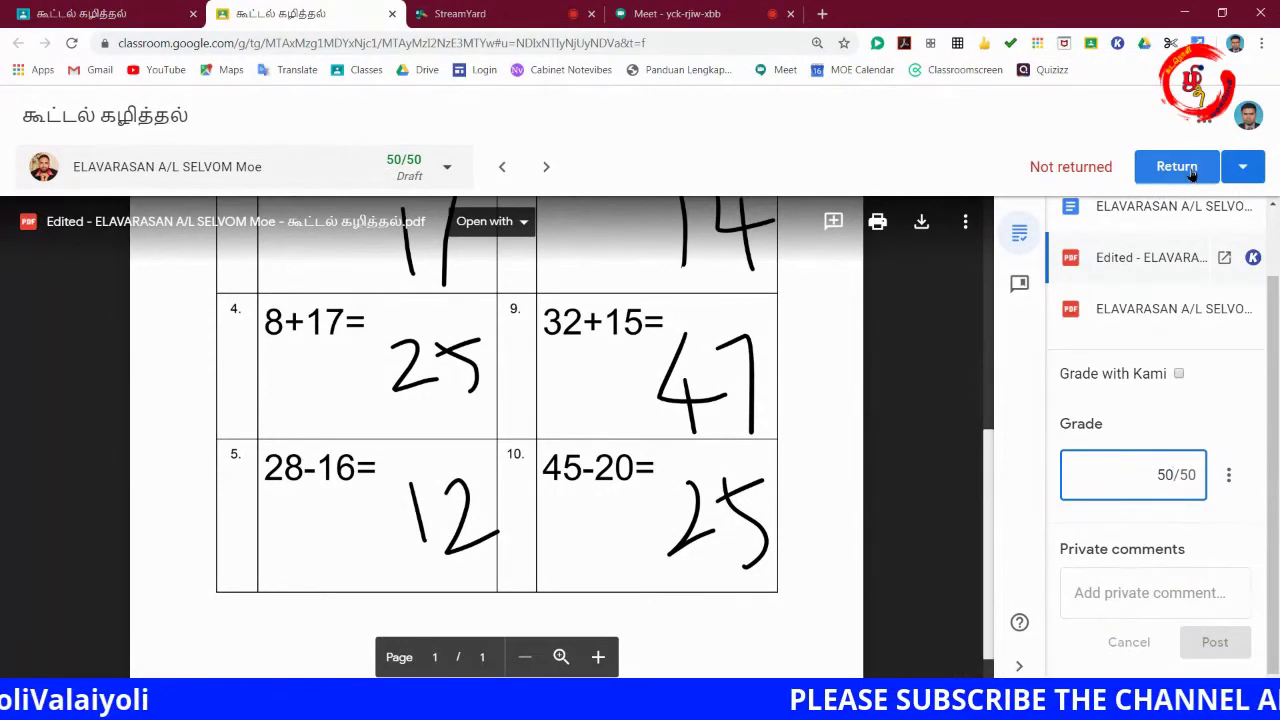
Recheck the handwritten answers to all ten questions in the edited PDF from the start of the page
scroll(755, 391, up, 5)
scroll(755, 391, up, 5)
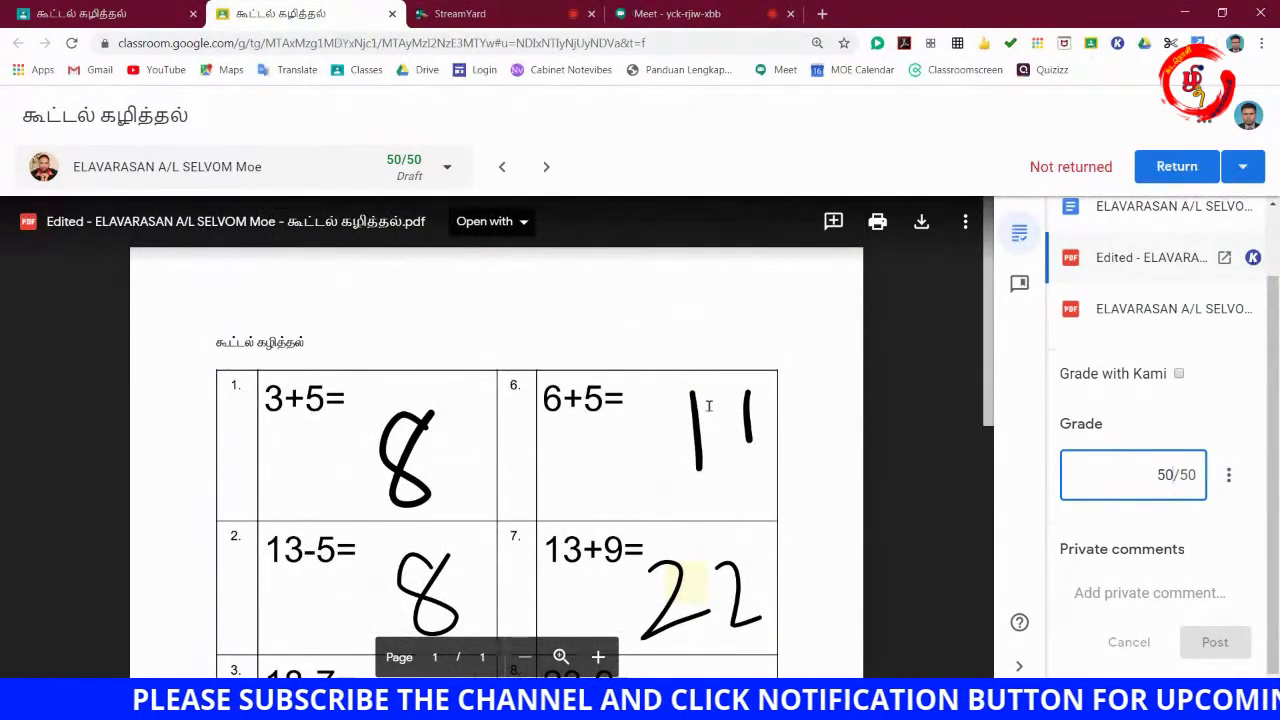
scroll(707, 405, down, 2)
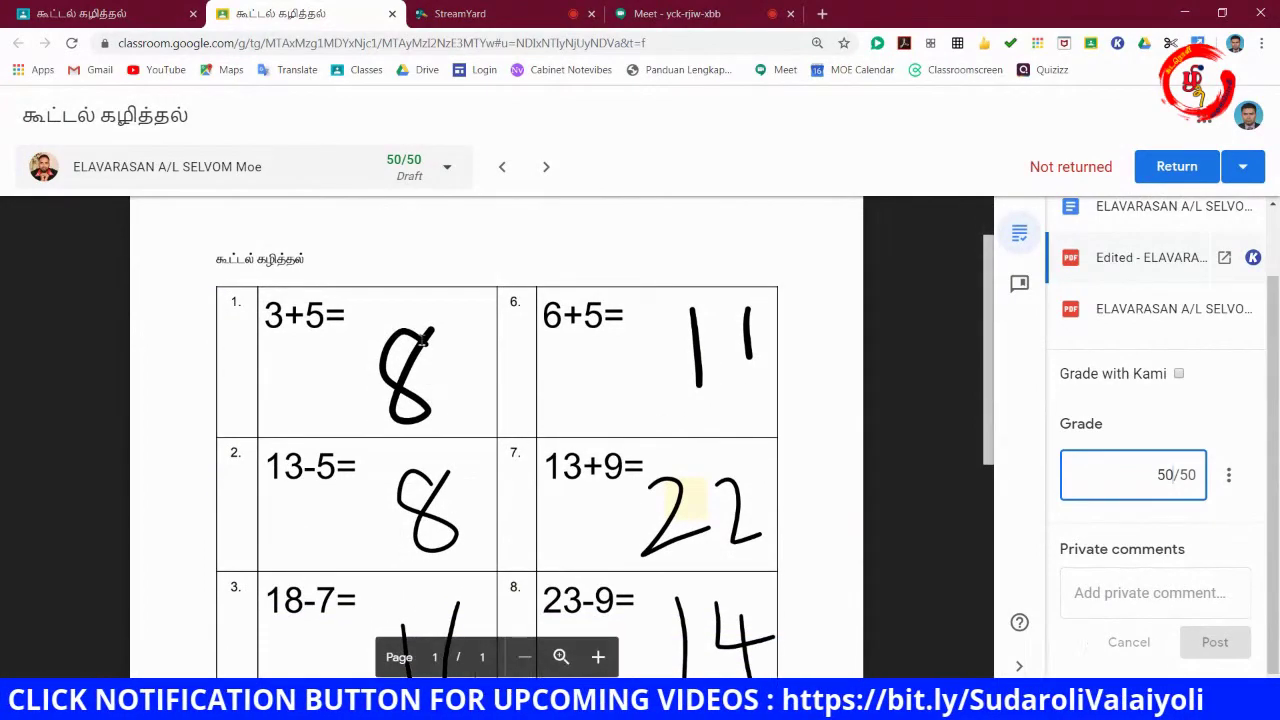
scroll(490, 535, down, 2)
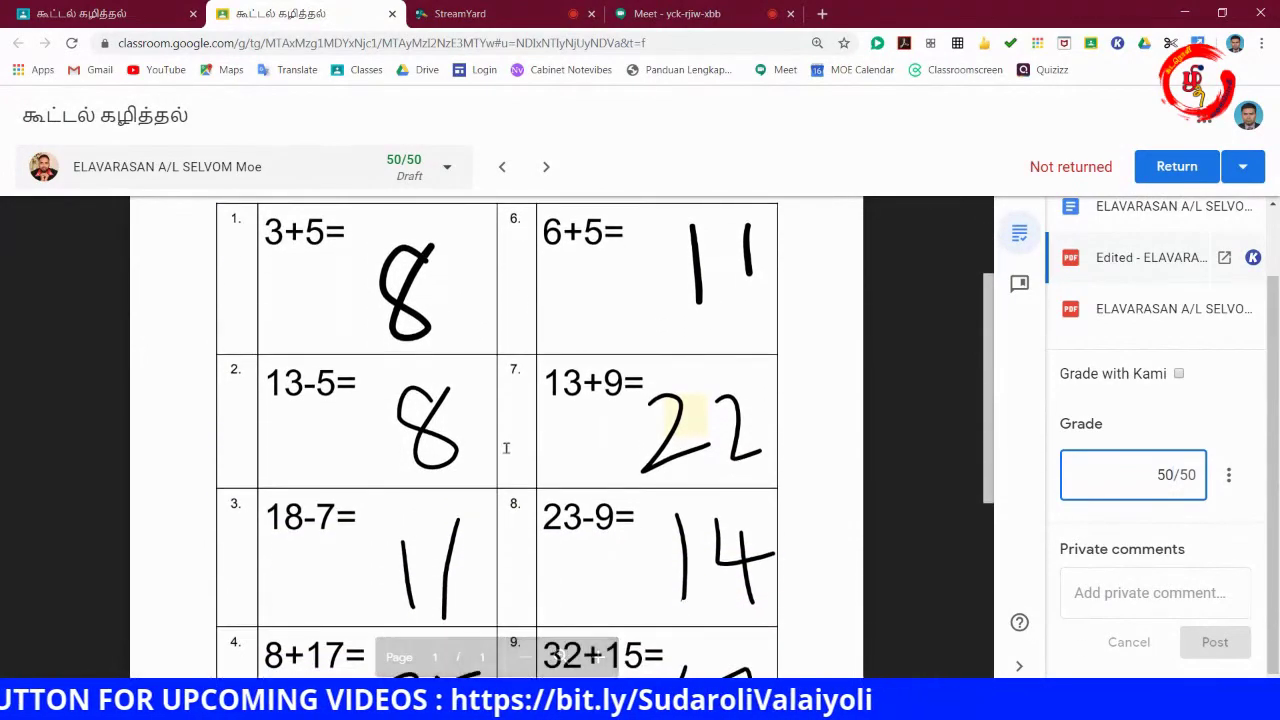
scroll(343, 528, down, 4)
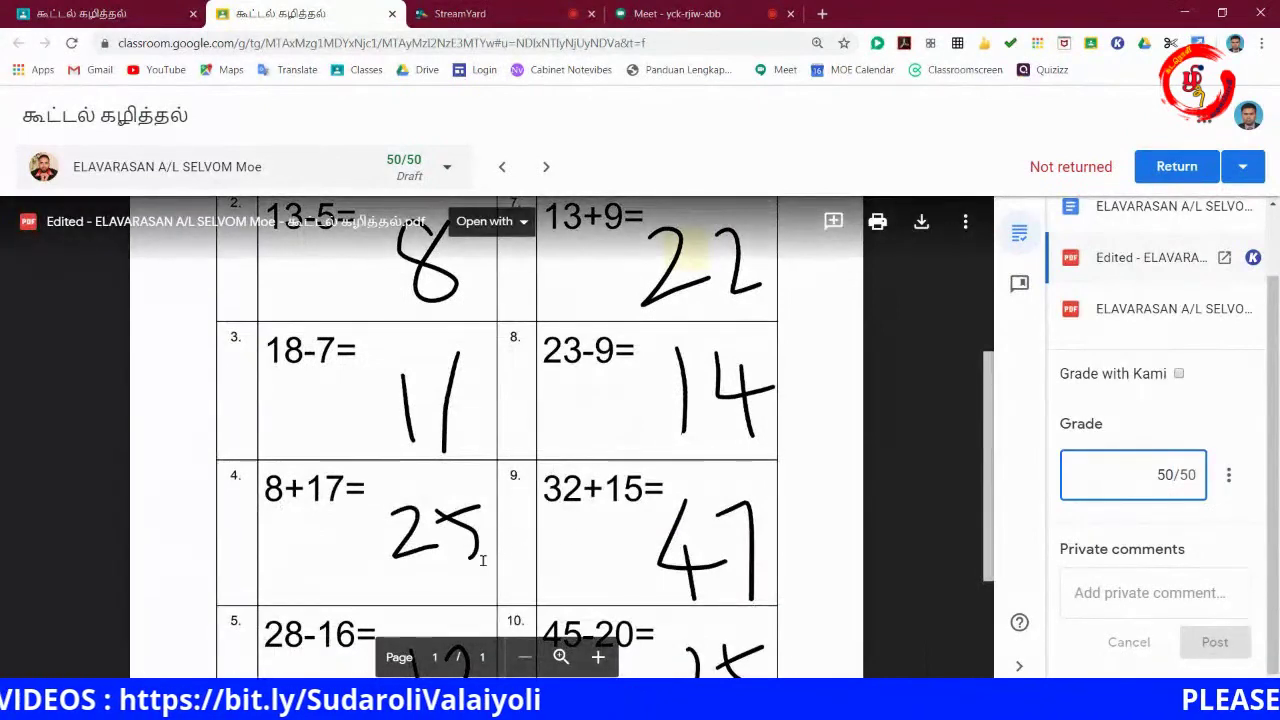
scroll(583, 508, down, 5)
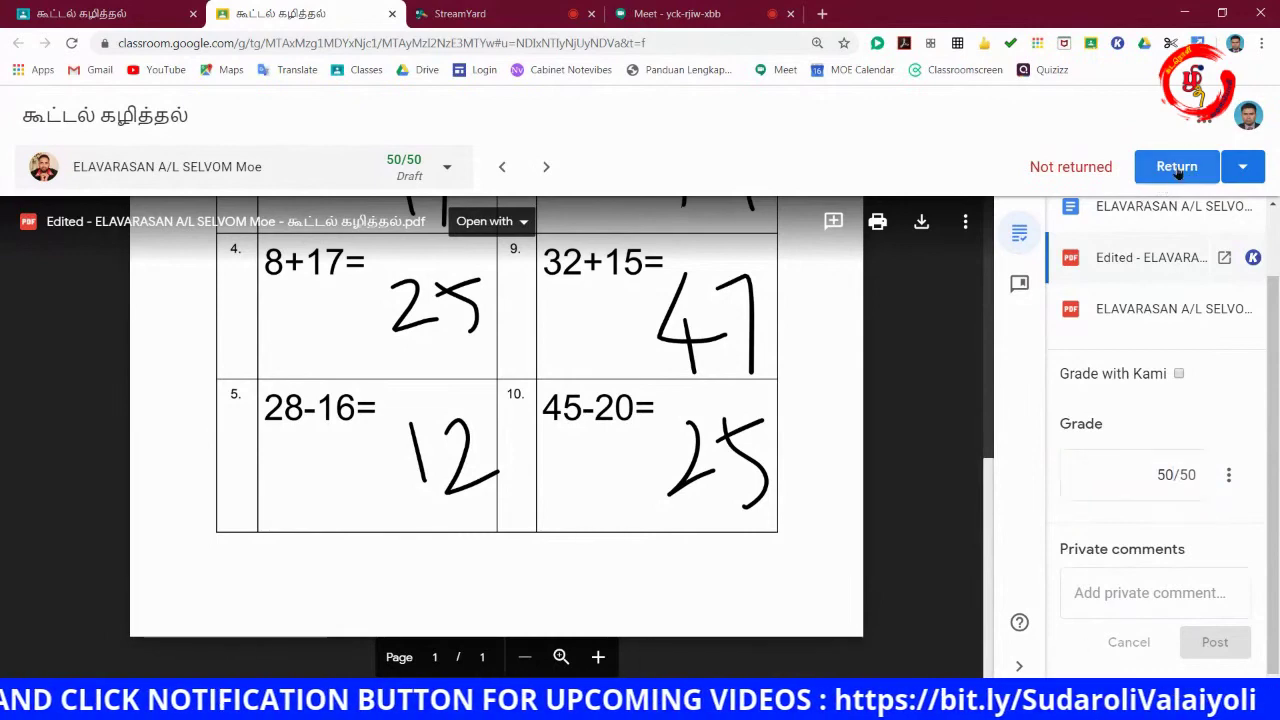
Return the graded worksheet to the student and switch to the Google Meet tablet presentation
click(1175, 165)
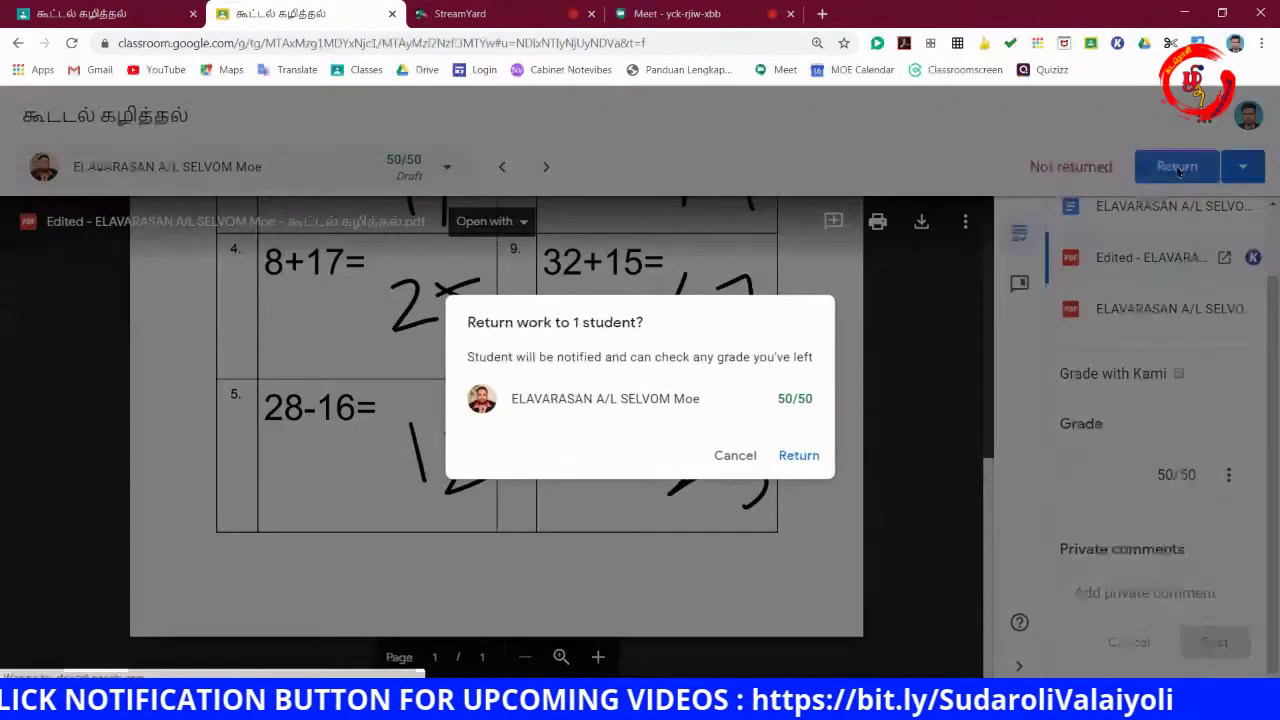
click(798, 455)
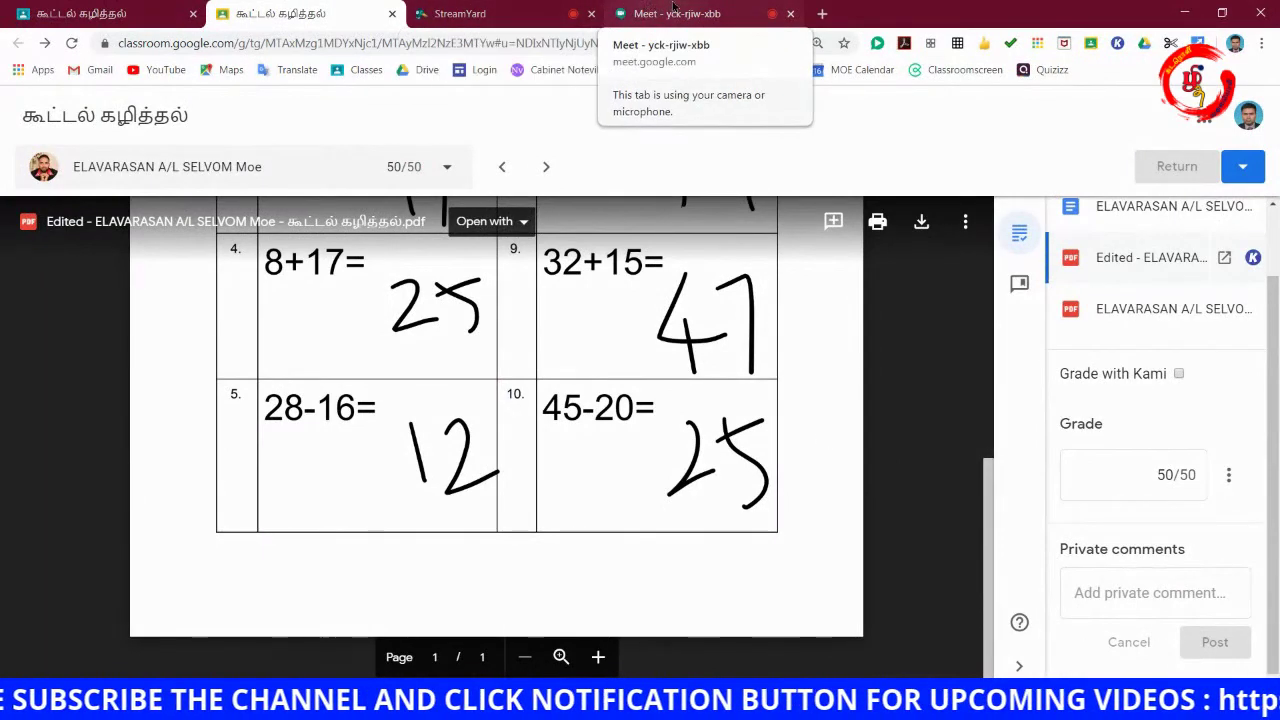
click(675, 13)
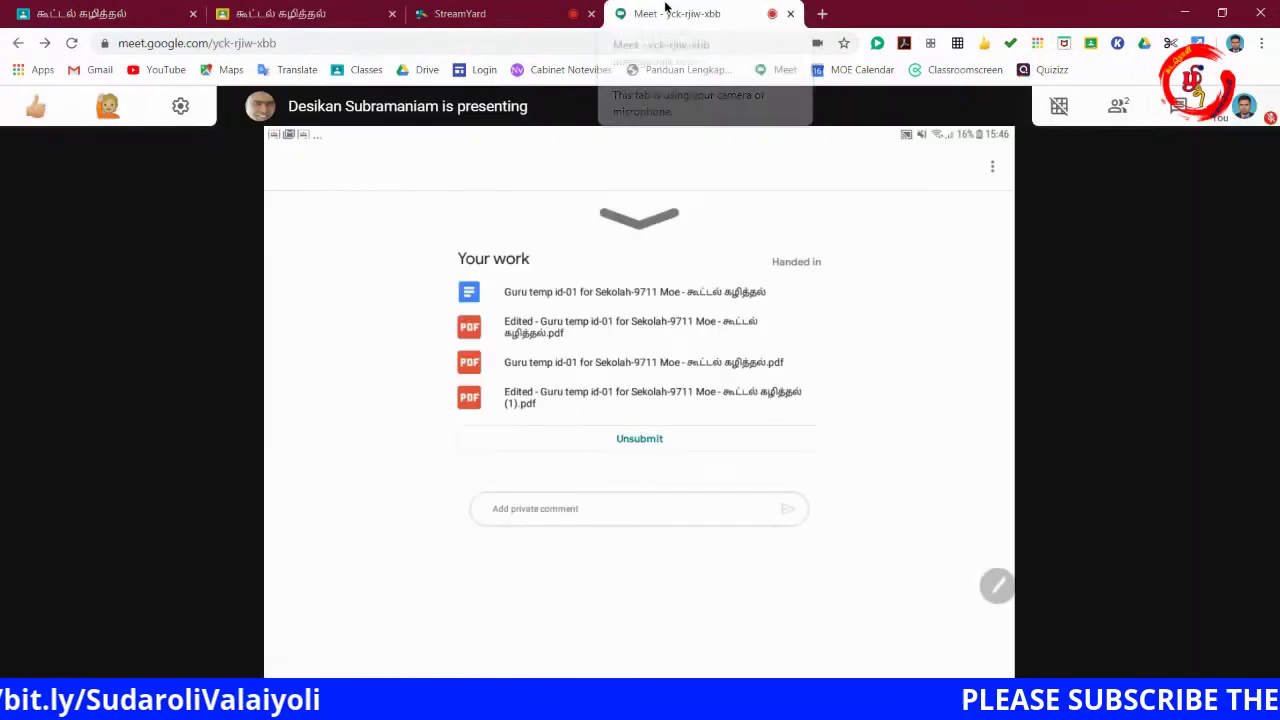